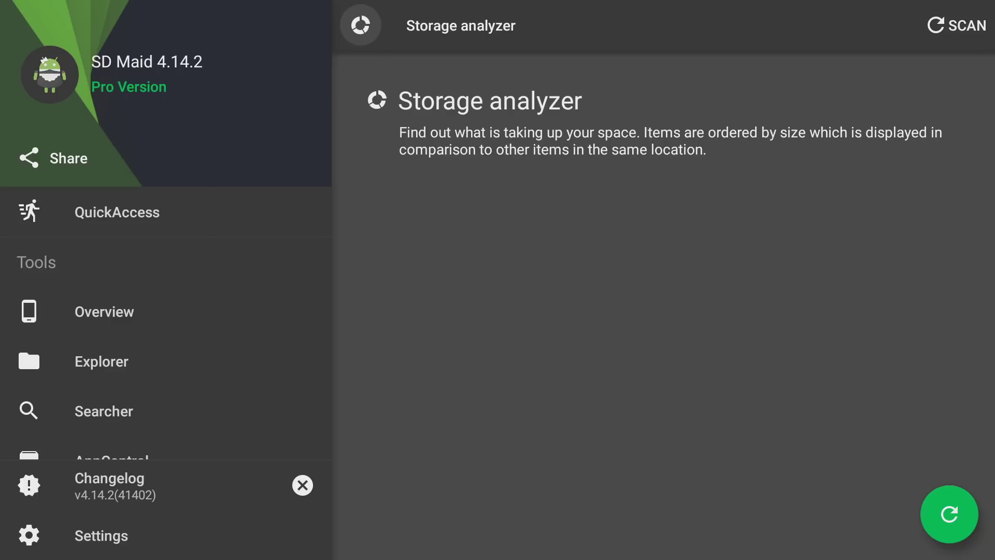
- Run the Storage analyzer scan, showing 3.0 GB of 5.3 GB used
{"action": "key", "text": "Down"}
{"action": "key", "text": "Down"}
{"action": "key", "text": "Down"}
{"action": "key", "text": "Down"}
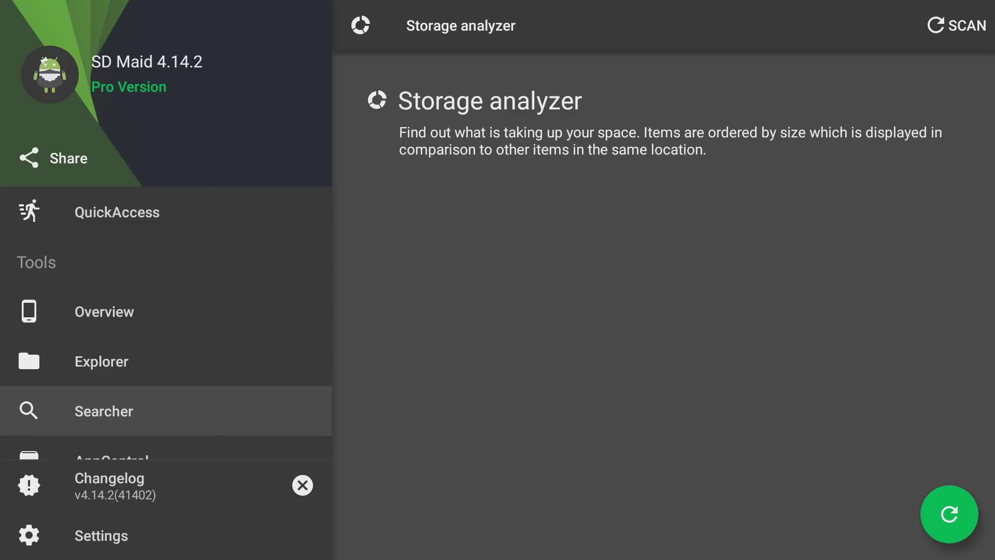
{"action": "key", "text": "Up"}
{"action": "key", "text": "Up"}
{"action": "key", "text": "Up"}
{"action": "key", "text": "Up"}
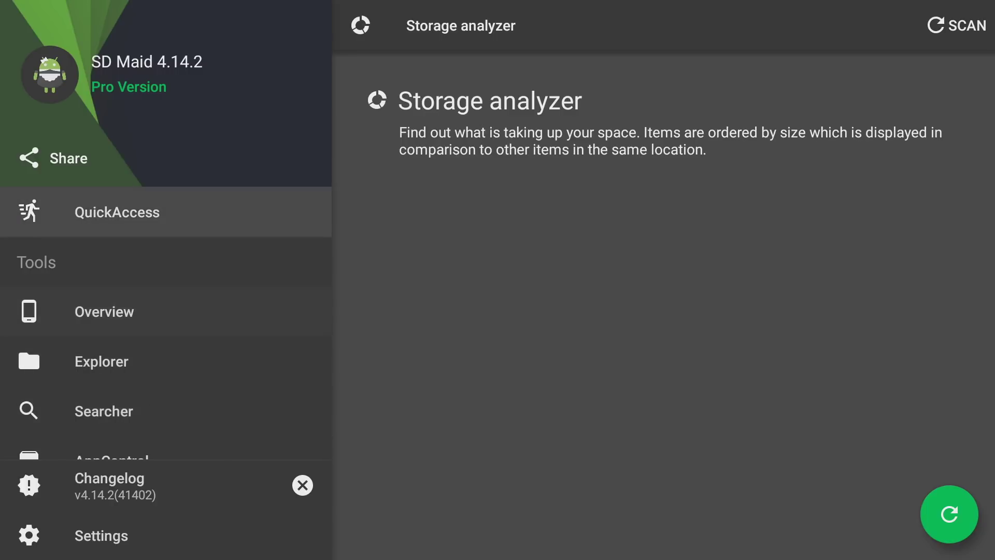
{"action": "key", "text": "Up"}
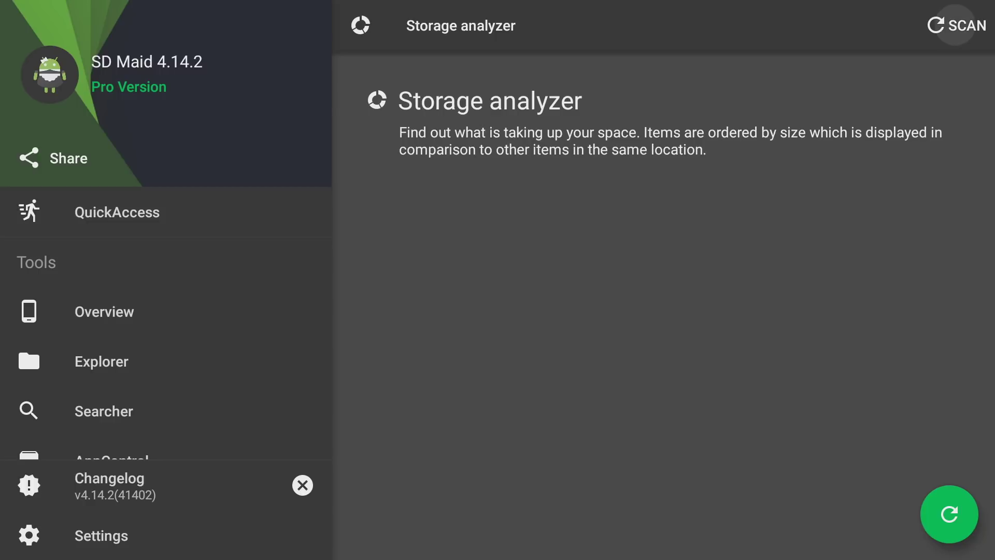
{"action": "key", "text": "Return"}
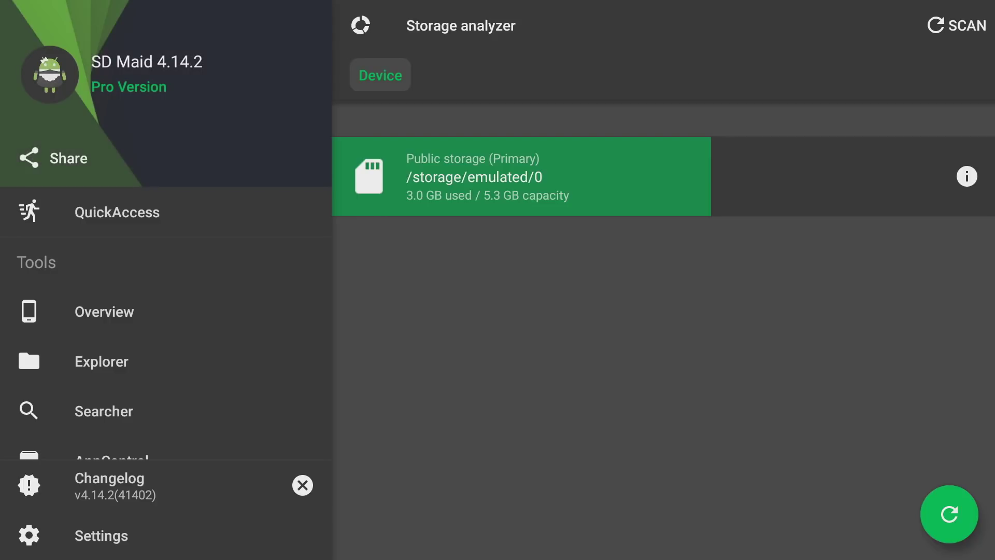
- View the Overview page, then the Explorer file browser at /storage/emulated/0
{"action": "key", "text": "Down"}
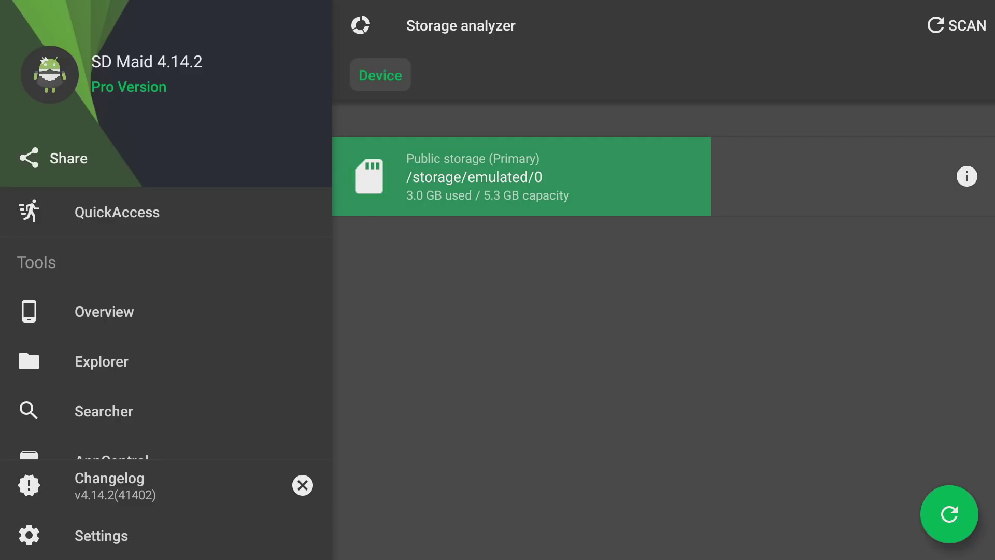
{"action": "key", "text": "Left"}
{"action": "key", "text": "Down"}
{"action": "key", "text": "Return"}
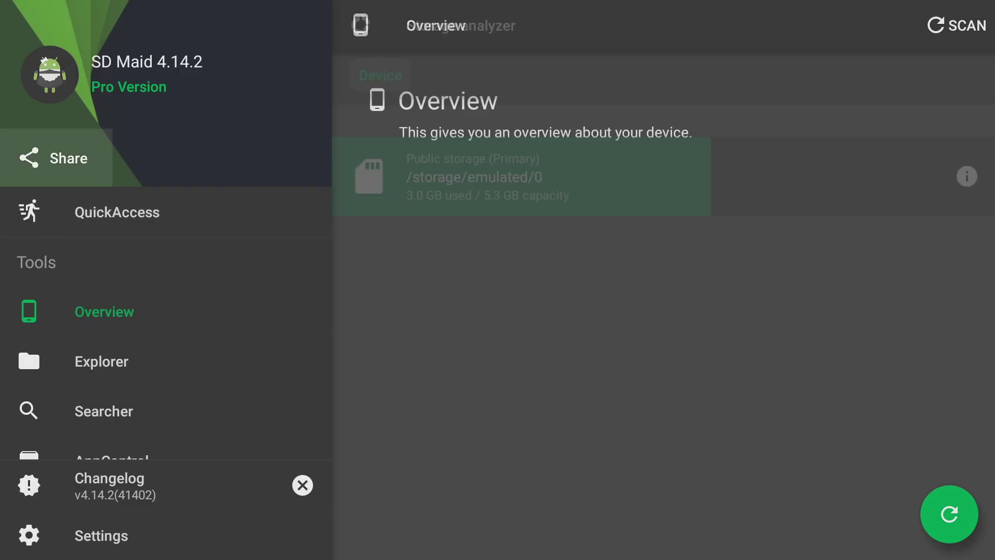
{"action": "key", "text": "Down"}
{"action": "key", "text": "Right"}
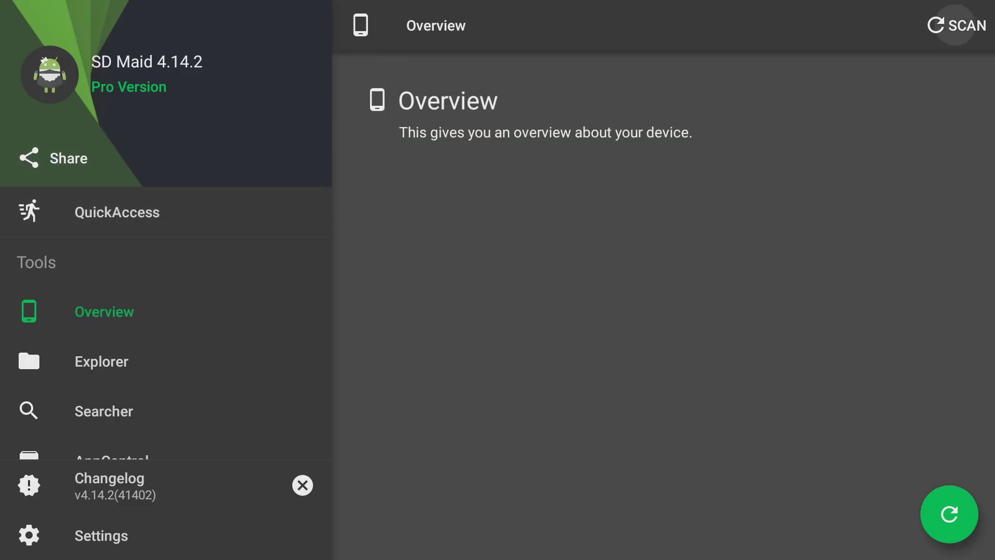
{"action": "key", "text": "Left"}
{"action": "key", "text": "Down"}
{"action": "key", "text": "Down"}
{"action": "key", "text": "Down"}
{"action": "key", "text": "Return"}
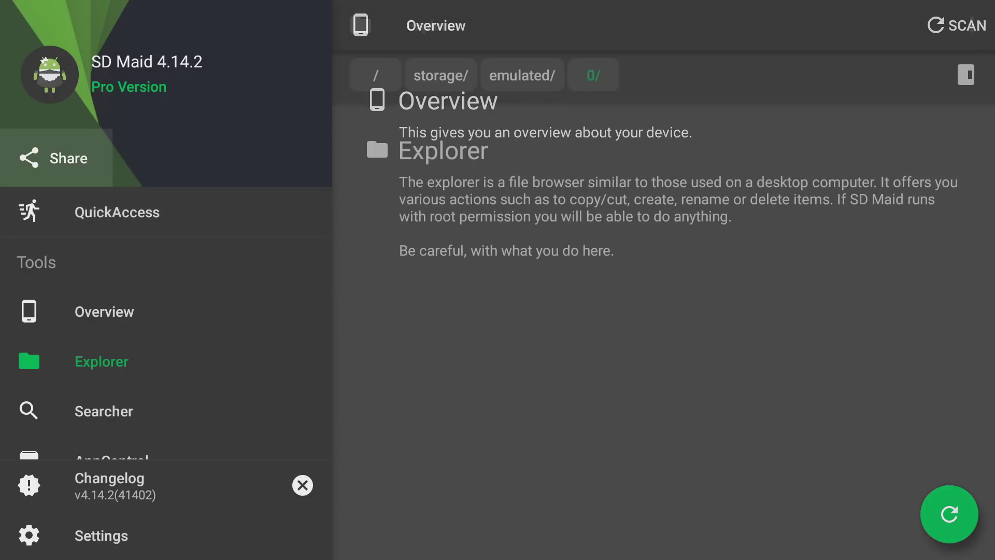
- Open the AppControl installed-apps tool
{"action": "key", "text": "Right"}
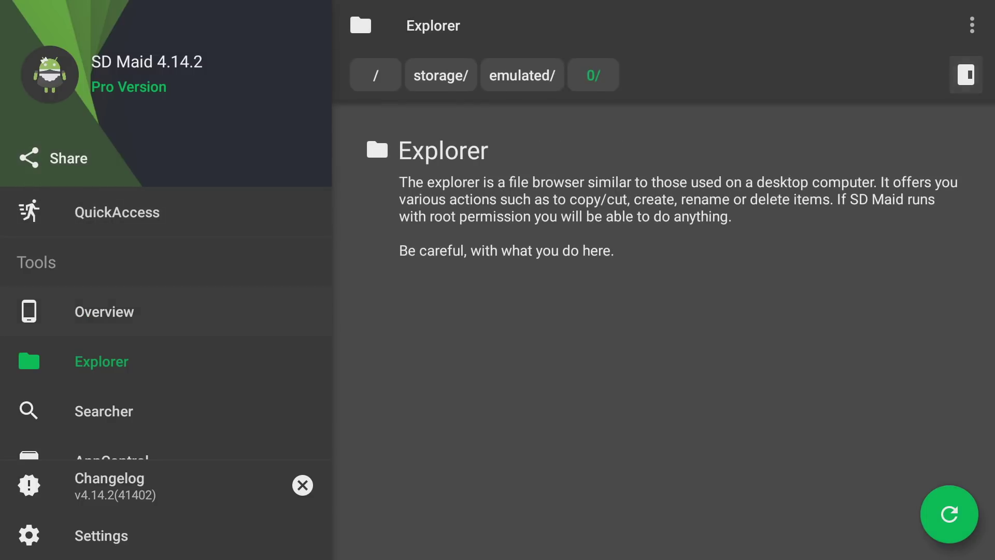
{"action": "key", "text": "Left"}
{"action": "key", "text": "Down"}
{"action": "key", "text": "Down"}
{"action": "key", "text": "Down"}
{"action": "key", "text": "Down"}
{"action": "key", "text": "Down"}
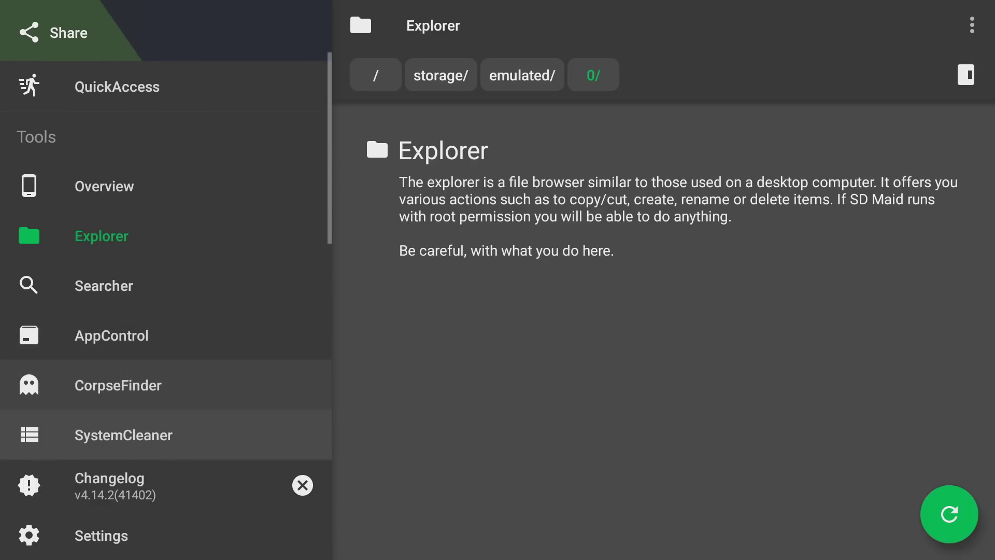
{"action": "key", "text": "Up"}
{"action": "key", "text": "Up"}
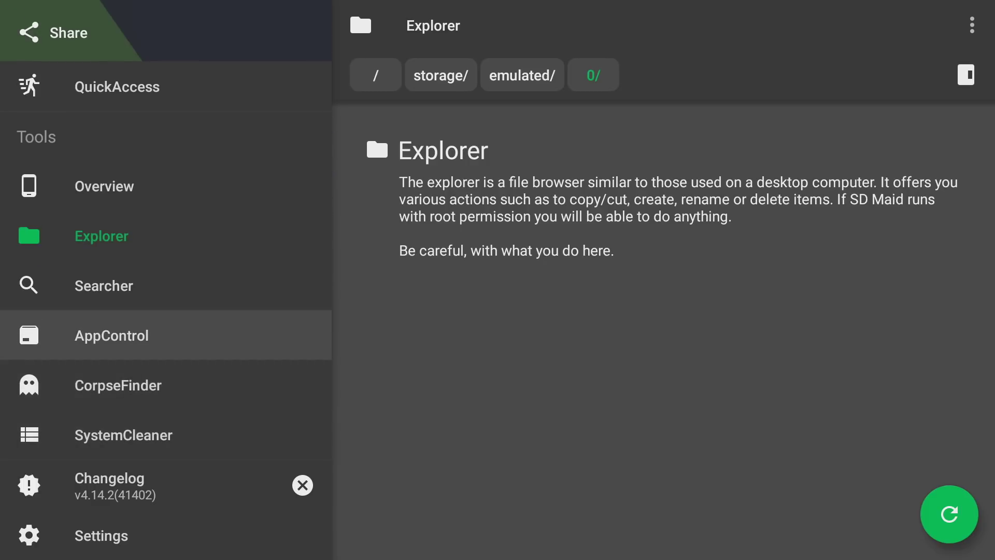
{"action": "key", "text": "Return"}
- Scan the installed apps in AppControl, finding 29 apps with 8 running
{"action": "key", "text": "Right"}
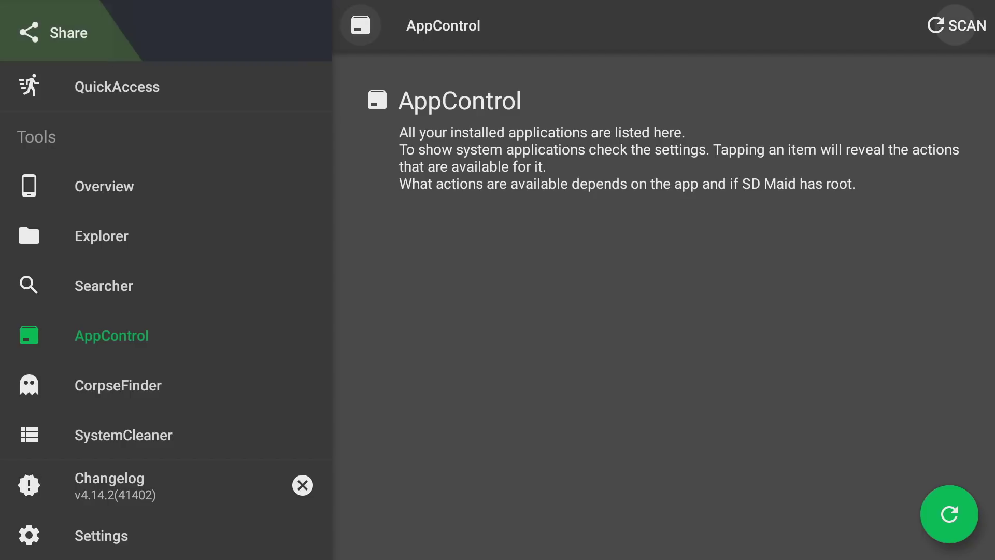
{"action": "key", "text": "Return"}
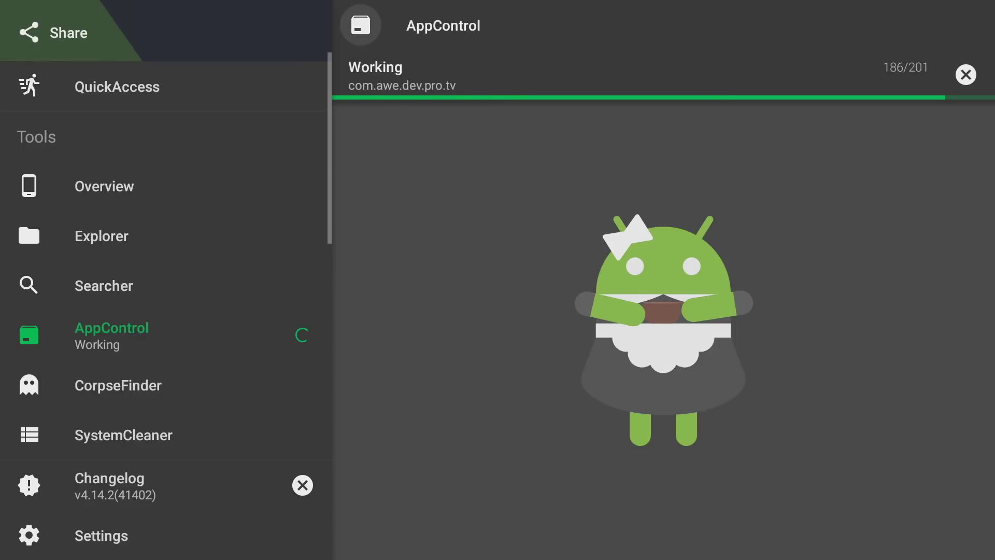
{"action": "key", "text": "Left"}
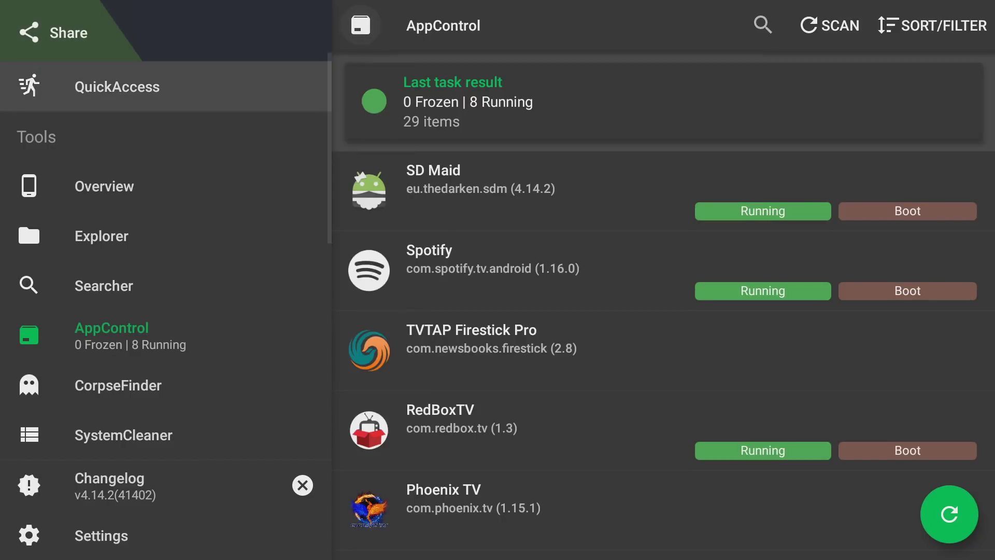
{"action": "key", "text": "Down"}
- Open Spotify's app details and kill the running application
{"action": "key", "text": "Right"}
{"action": "key", "text": "Down"}
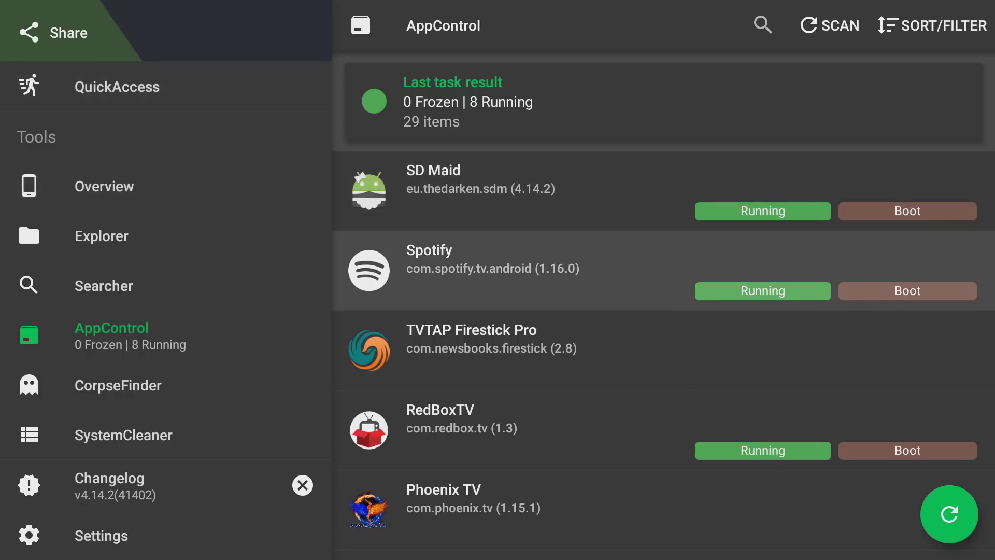
{"action": "key", "text": "Return"}
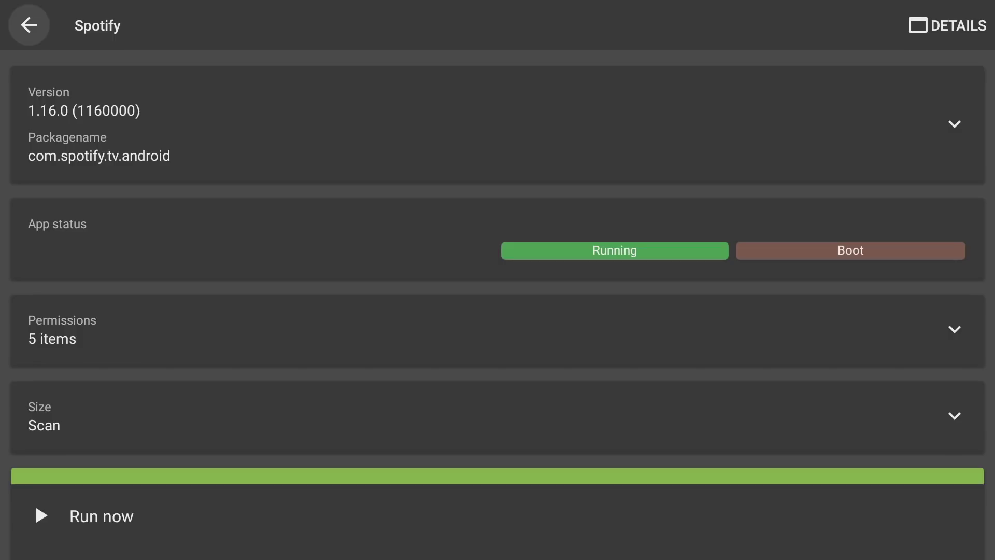
{"action": "key", "text": "Down"}
{"action": "key", "text": "Down"}
{"action": "key", "text": "Down"}
{"action": "key", "text": "Down"}
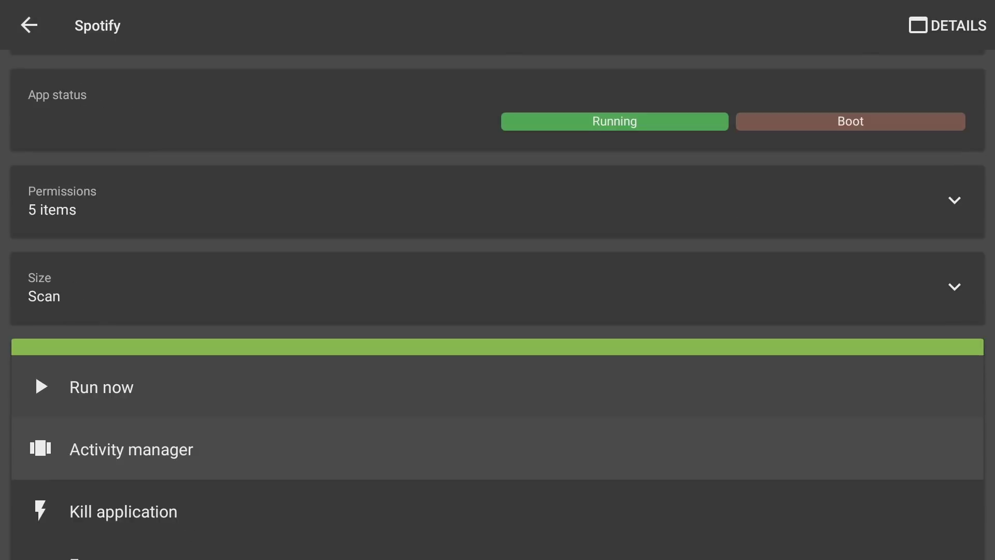
{"action": "key", "text": "Return"}
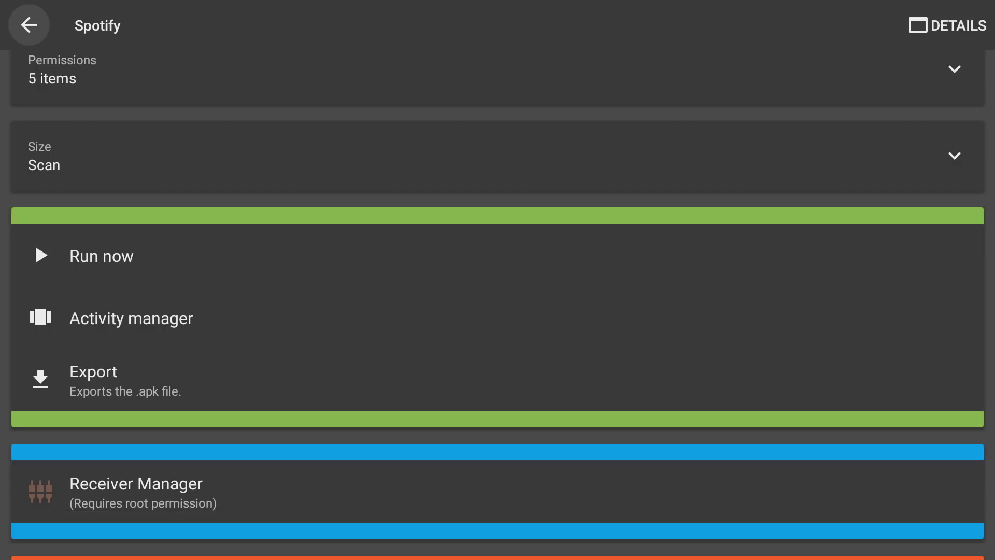
{"action": "key", "text": "Return"}
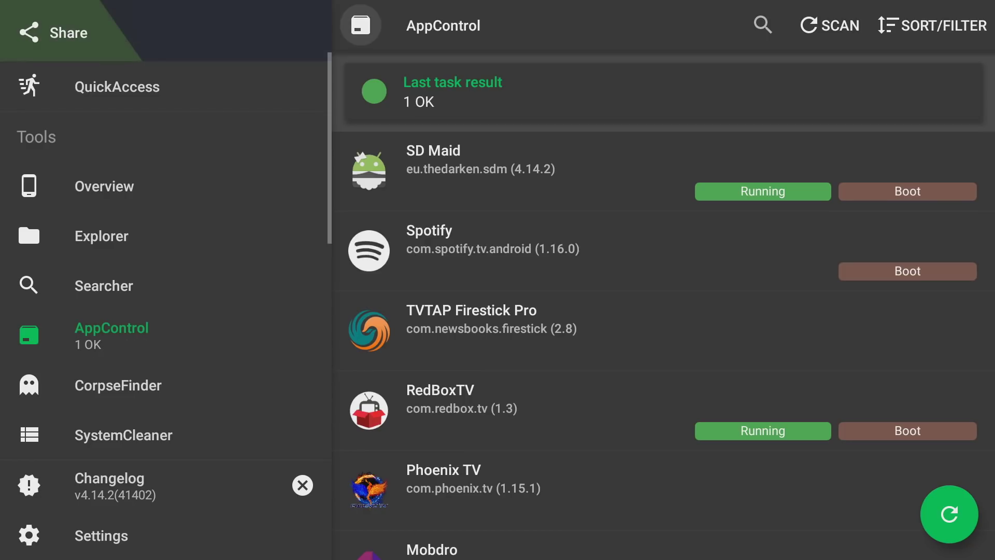
{"action": "key", "text": "Down"}
{"action": "key", "text": "Down"}
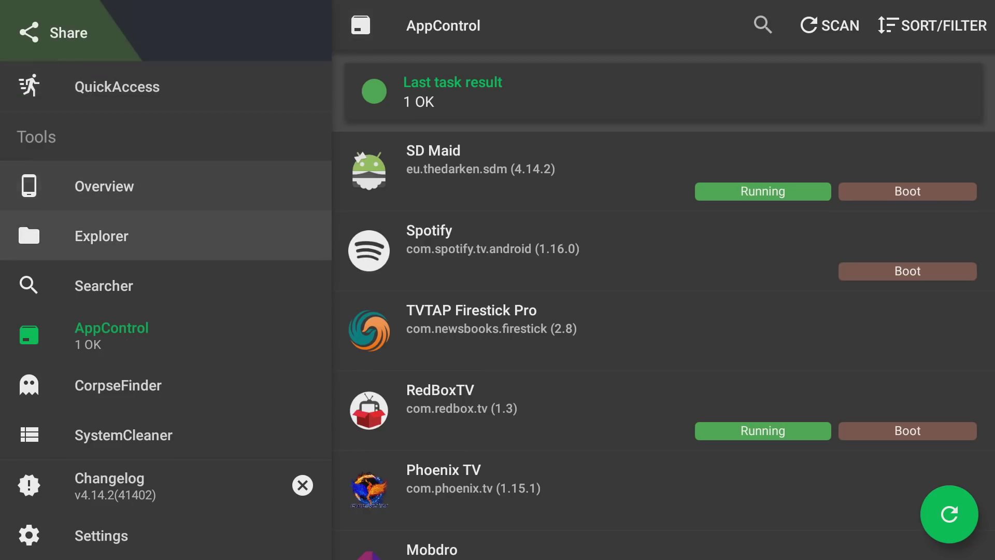
{"action": "key", "text": "Right"}
{"action": "key", "text": "Down"}
{"action": "key", "text": "Down"}
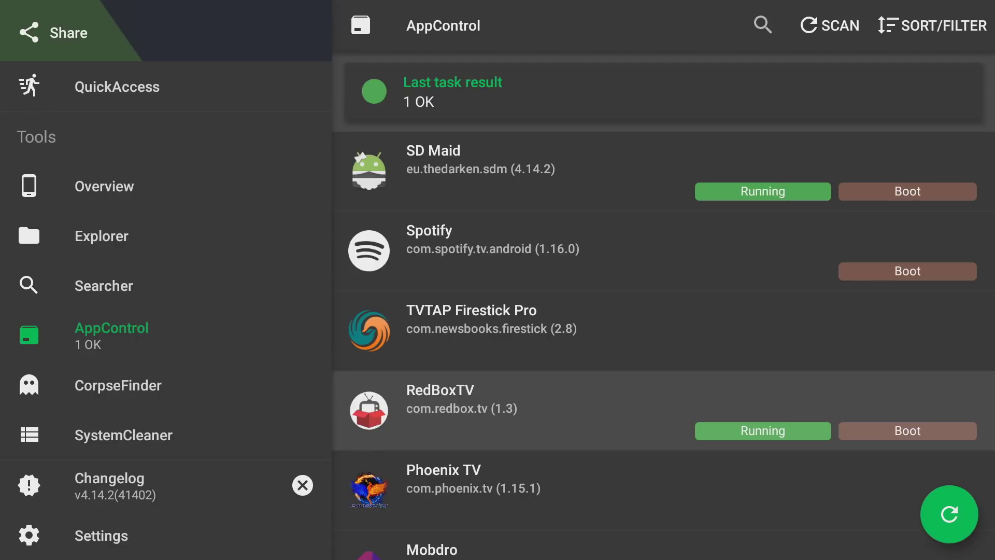
- Kill the running RedBoxTV application from its AppControl page
{"action": "key", "text": "Return"}
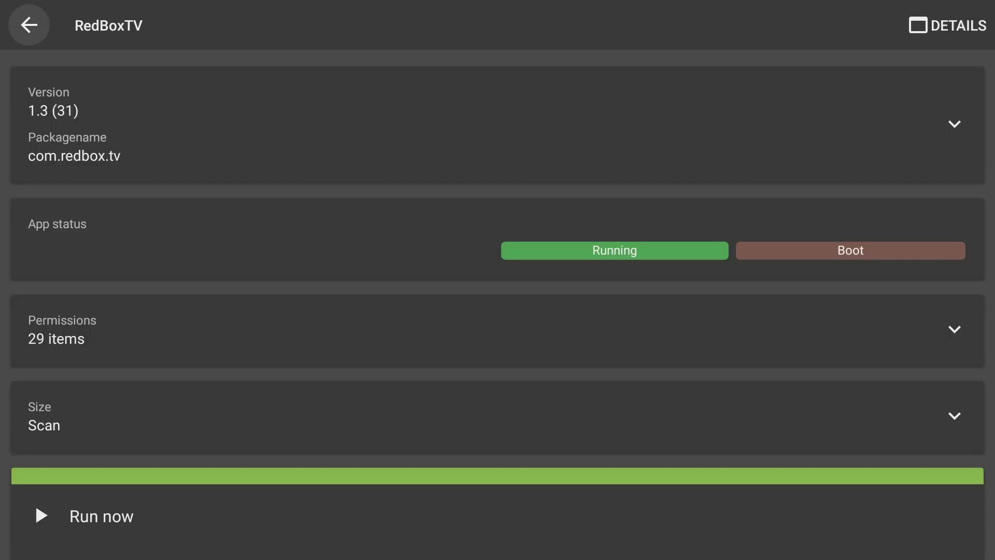
{"action": "key", "text": "Down"}
{"action": "key", "text": "Down"}
{"action": "key", "text": "Down"}
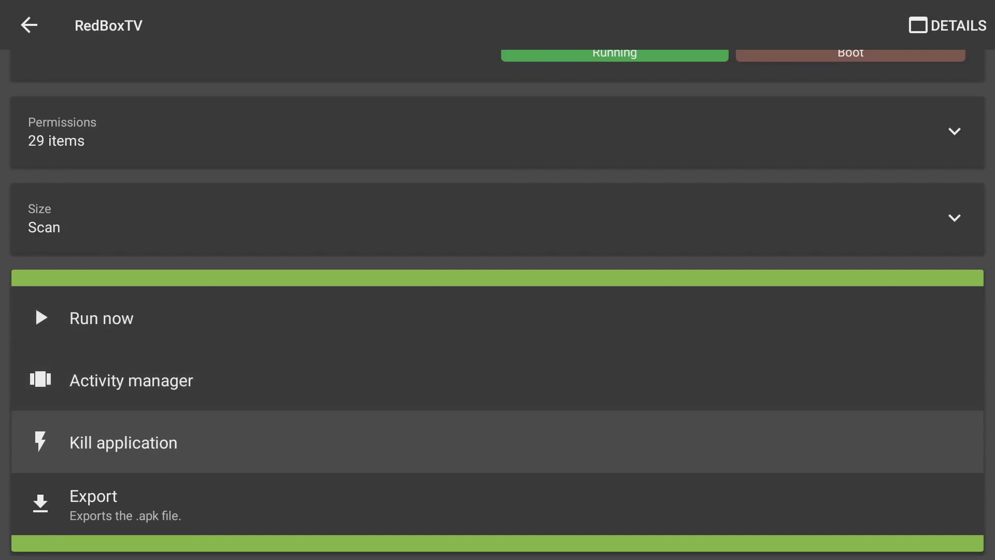
{"action": "key", "text": "Return"}
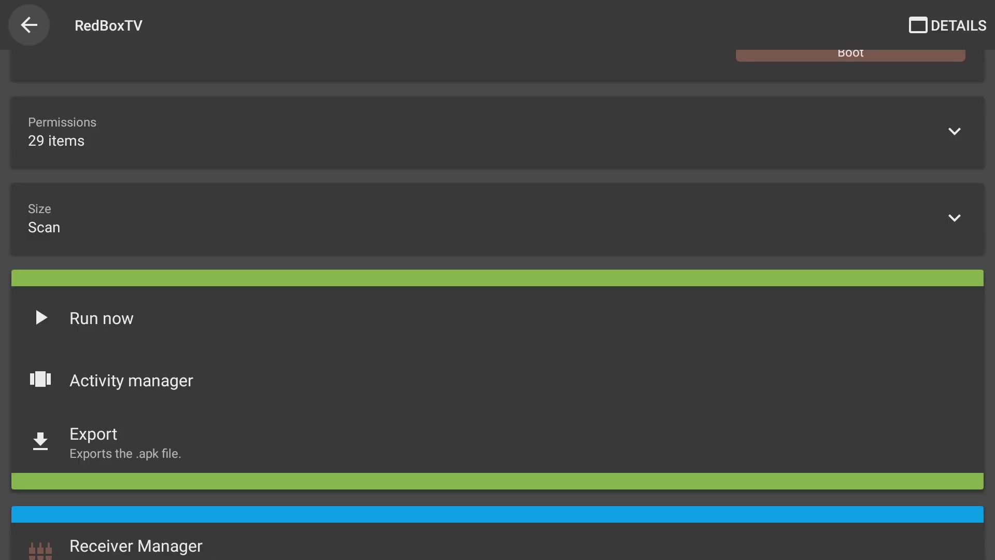
- Return to the AppControl list, now showing the last task as 1 OK
{"action": "key", "text": "Down"}
{"action": "key", "text": "Down"}
{"action": "key", "text": "Down"}
{"action": "key", "text": "Down"}
{"action": "key", "text": "Down"}
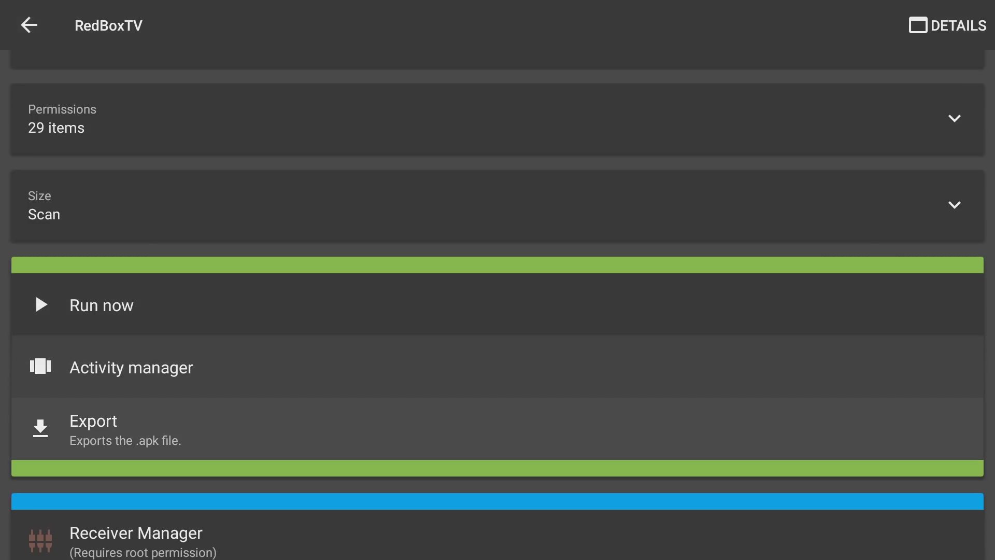
{"action": "key", "text": "Up"}
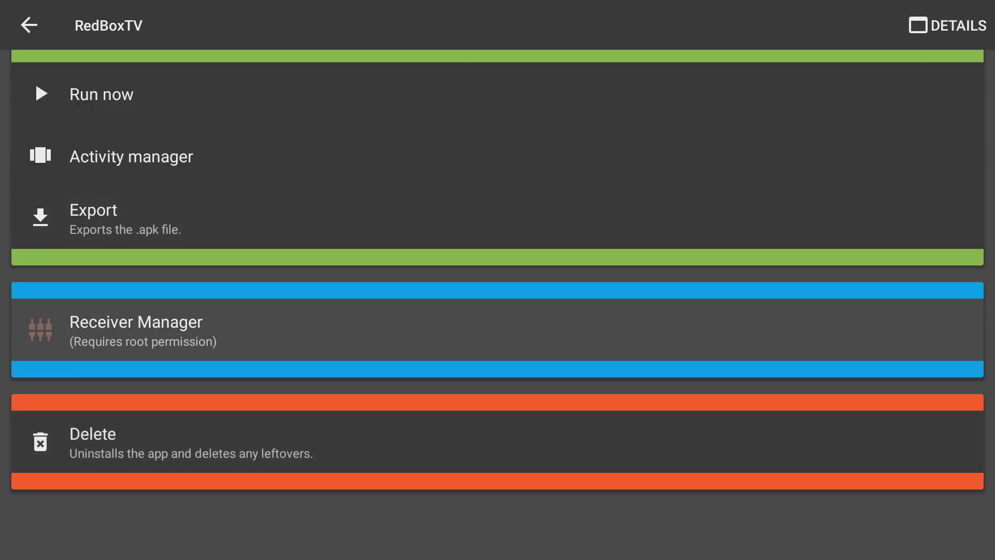
{"action": "key", "text": "Down"}
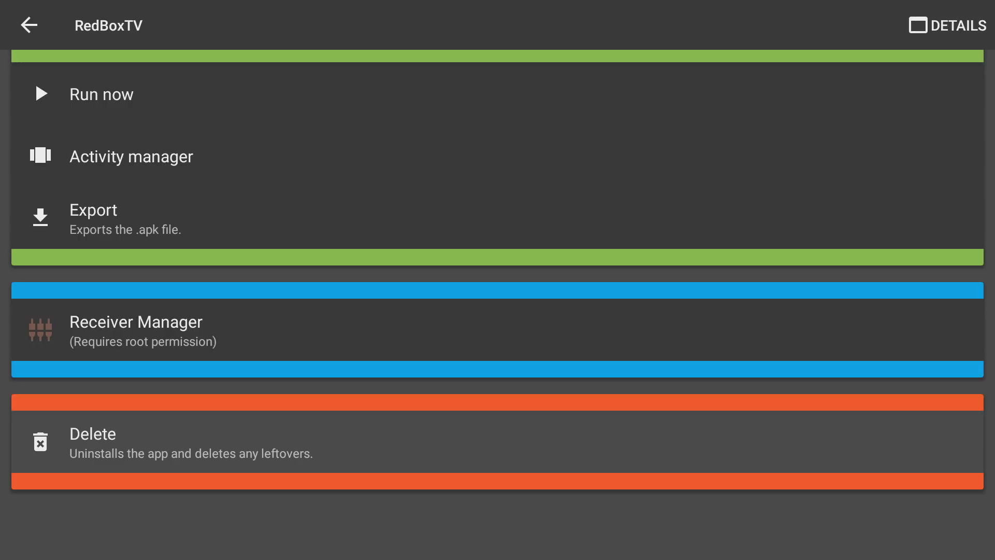
{"action": "key", "text": "Up"}
{"action": "key", "text": "Up"}
{"action": "key", "text": "Escape"}
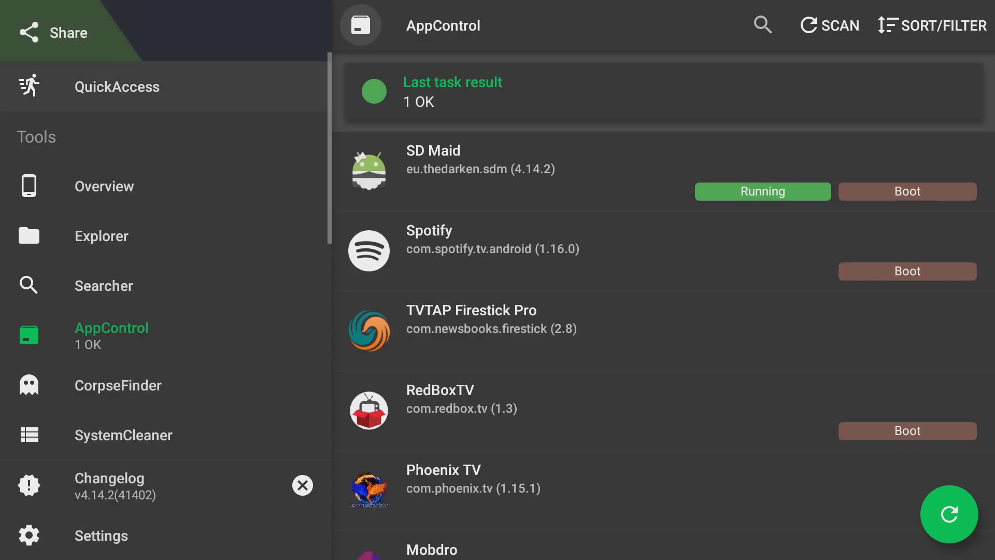
{"action": "key", "text": "Down"}
{"action": "key", "text": "Down"}
{"action": "key", "text": "Down"}
{"action": "key", "text": "Down"}
{"action": "key", "text": "Down"}
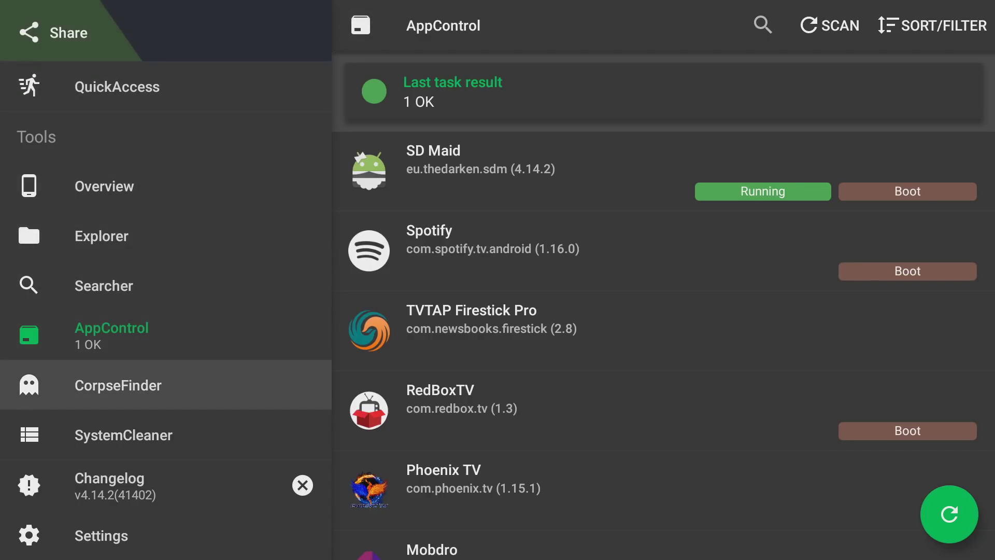
- Open the CorpseFinder tool from the drawer
{"action": "key", "text": "Down"}
{"action": "key", "text": "Right"}
{"action": "key", "text": "Down"}
{"action": "key", "text": "Down"}
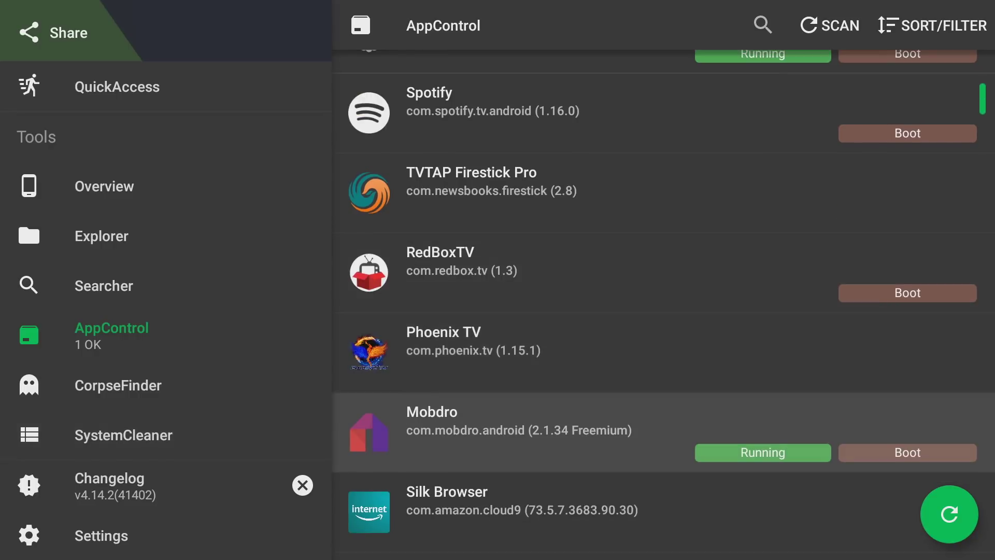
{"action": "key", "text": "Down"}
{"action": "key", "text": "Left"}
{"action": "key", "text": "Up"}
{"action": "key", "text": "Return"}
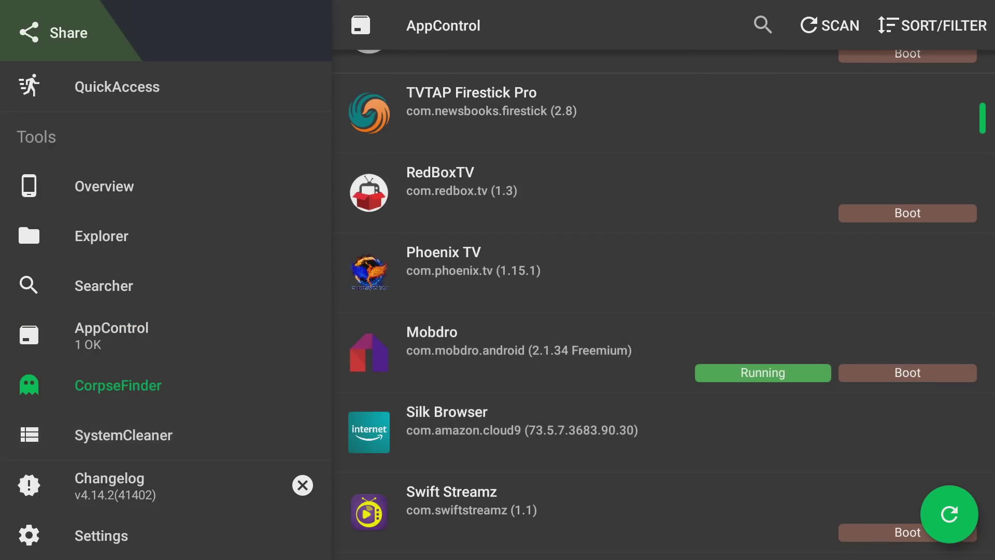
- Scan for leftover files, finding 0 items (0 B), then move to SystemCleaner
{"action": "key", "text": "Right"}
{"action": "key", "text": "Right"}
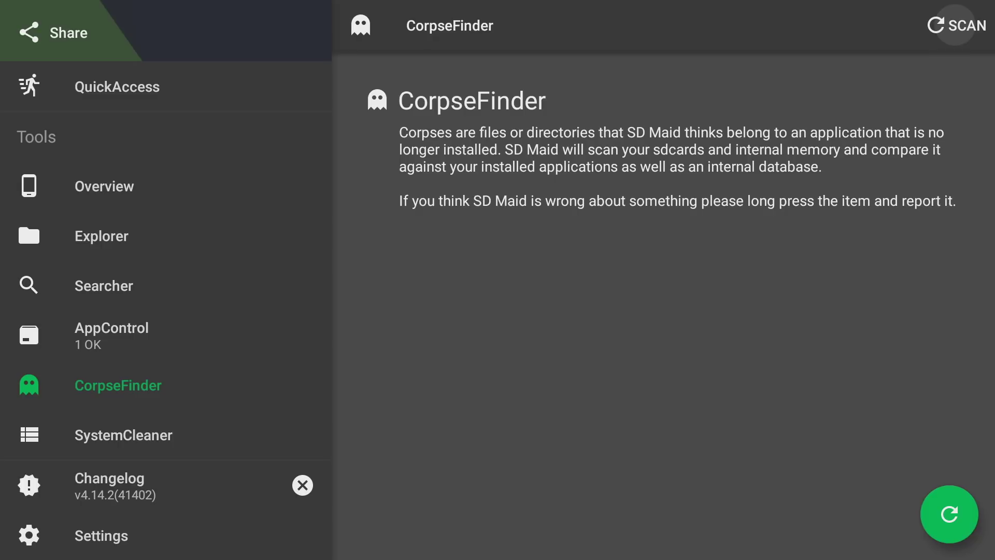
{"action": "key", "text": "Return"}
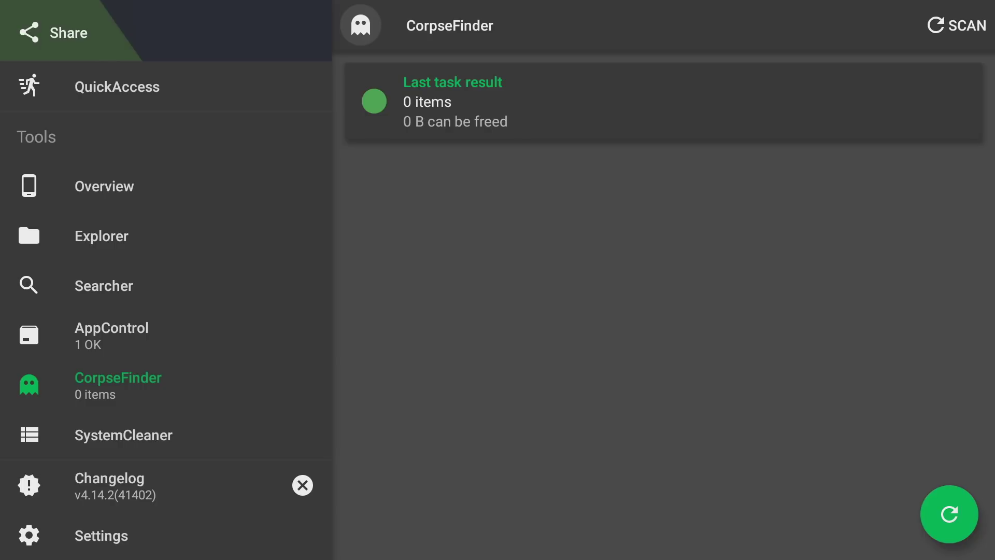
{"action": "key", "text": "Down"}
{"action": "key", "text": "Down"}
{"action": "key", "text": "Down"}
{"action": "key", "text": "Down"}
{"action": "key", "text": "Down"}
{"action": "key", "text": "Down"}
{"action": "key", "text": "Down"}
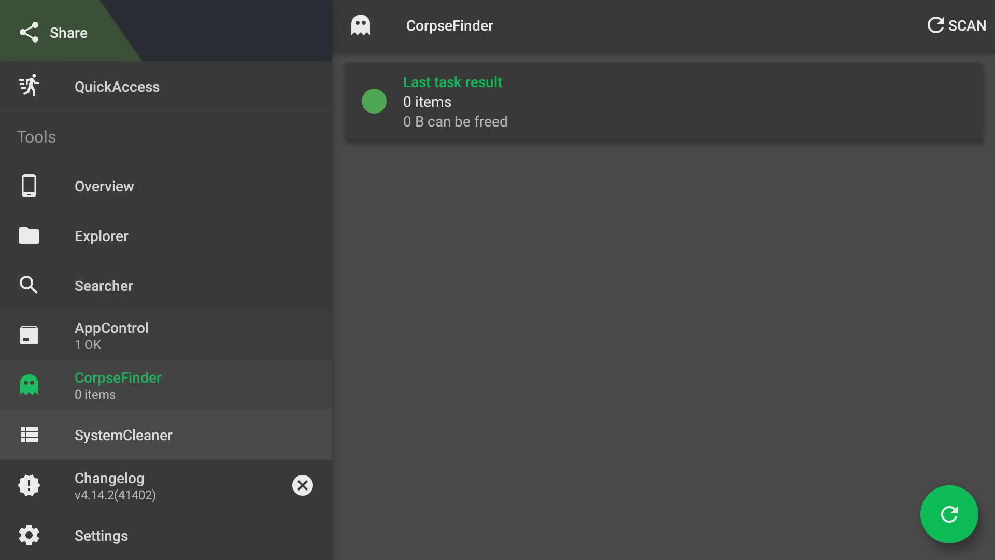
{"action": "key", "text": "Return"}
- Scan for system junk and delete the 15 empty directories, freeing 60.00 KB
{"action": "key", "text": "Right"}
{"action": "key", "text": "Right"}
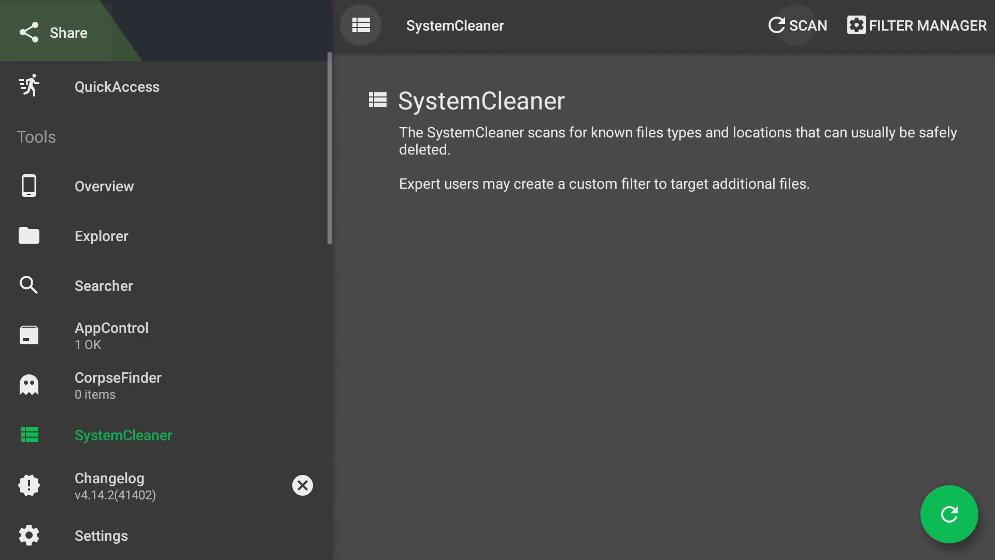
{"action": "key", "text": "Return"}
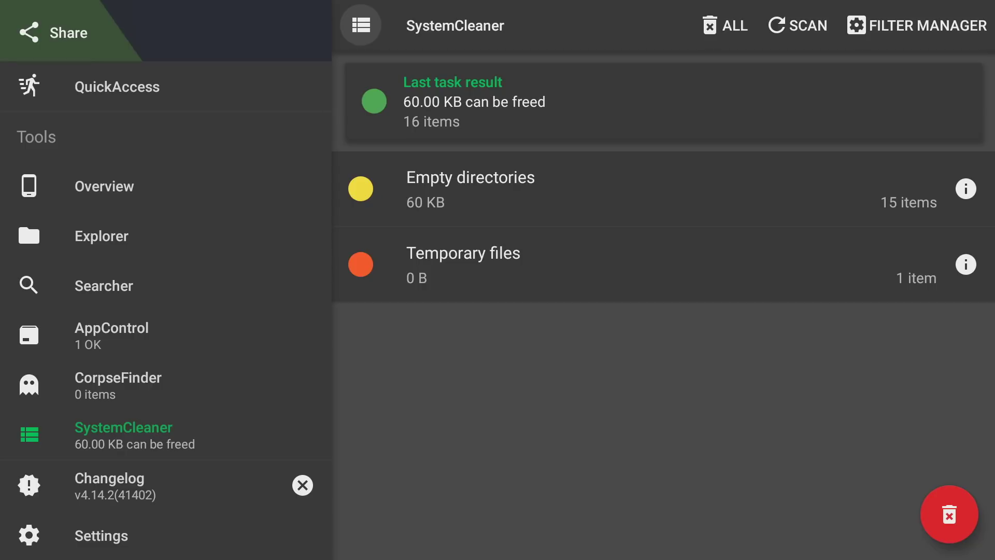
{"action": "key", "text": "Left"}
{"action": "key", "text": "Down"}
{"action": "key", "text": "Right"}
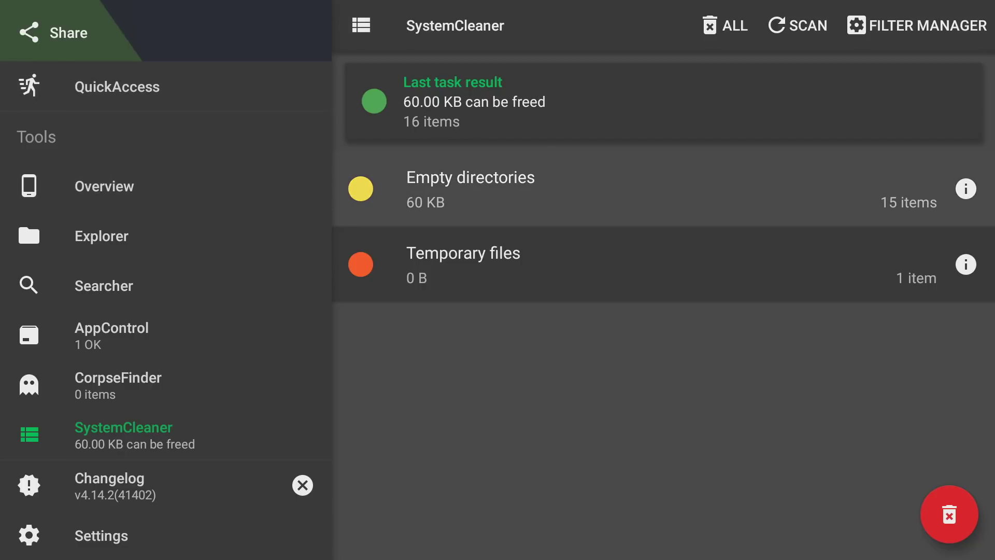
{"action": "key", "text": "Return"}
{"action": "key", "text": "Right"}
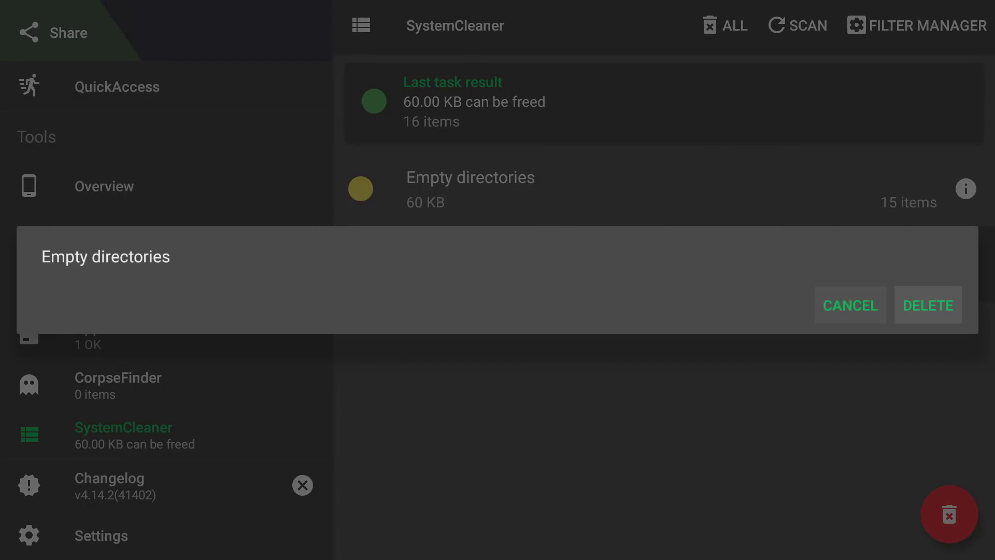
{"action": "key", "text": "Return"}
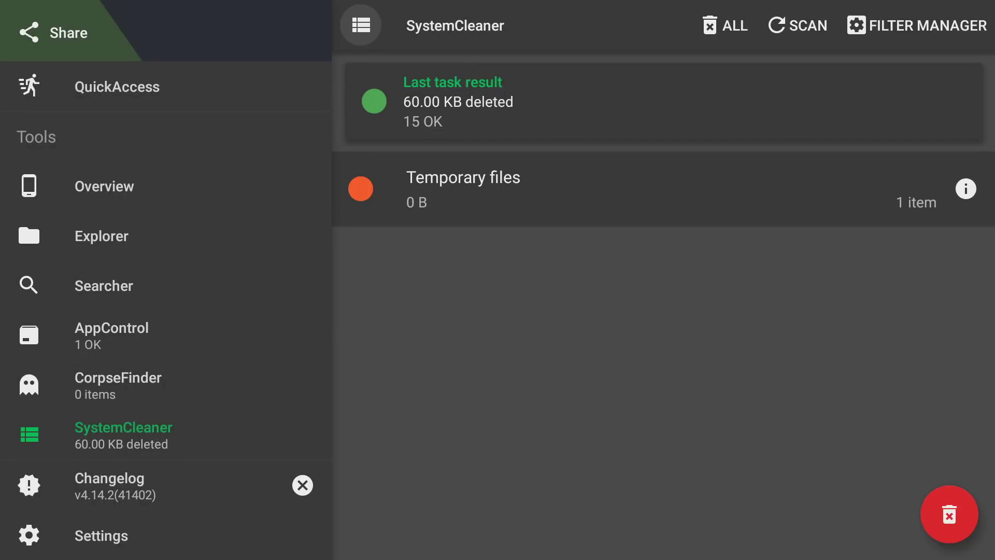
- Move down the tools list toward AppCleaner
{"action": "key", "text": "Left"}
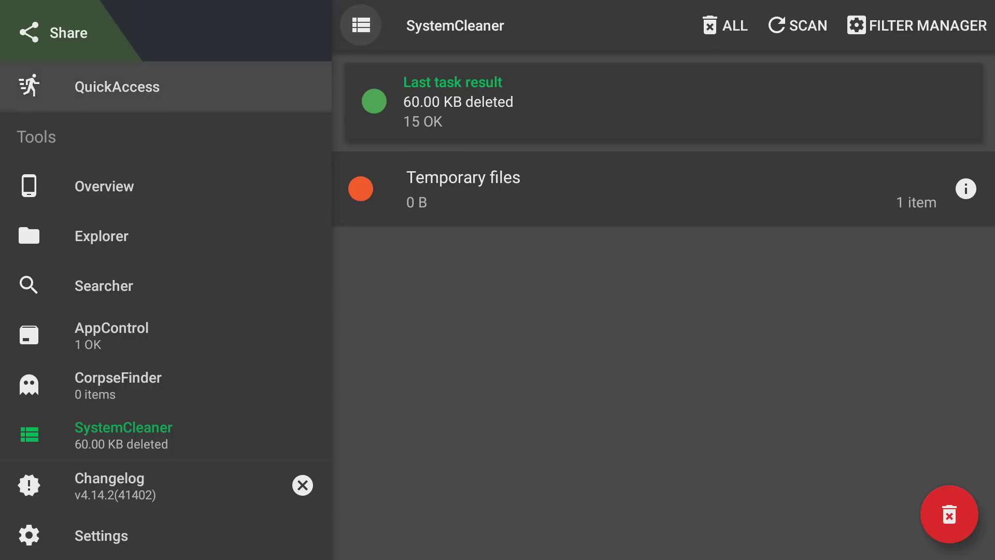
{"action": "key", "text": "Down"}
{"action": "key", "text": "Down"}
{"action": "key", "text": "Down"}
{"action": "key", "text": "Down"}
{"action": "key", "text": "Down"}
{"action": "key", "text": "Down"}
{"action": "key", "text": "Down"}
{"action": "key", "text": "Down"}
{"action": "key", "text": "Down"}
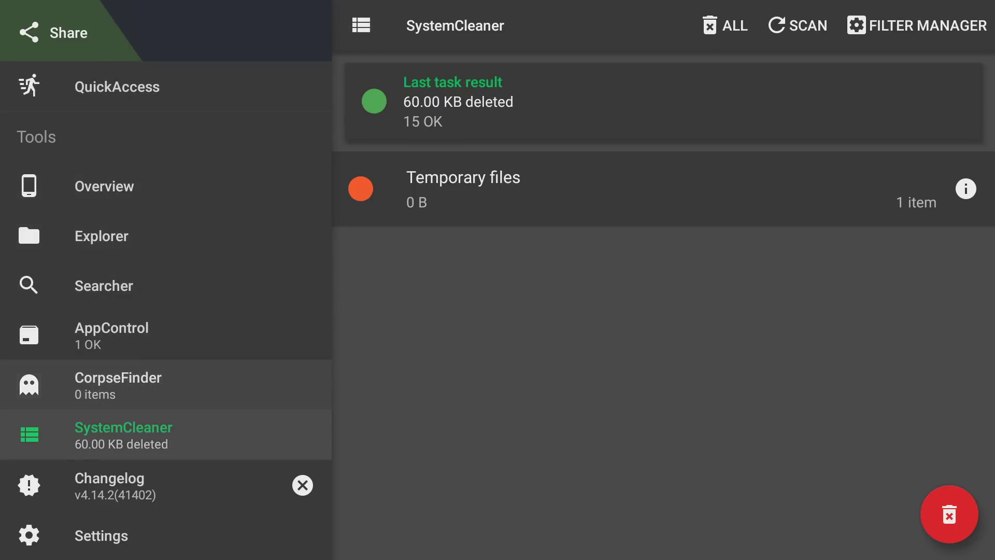
{"action": "key", "text": "Down"}
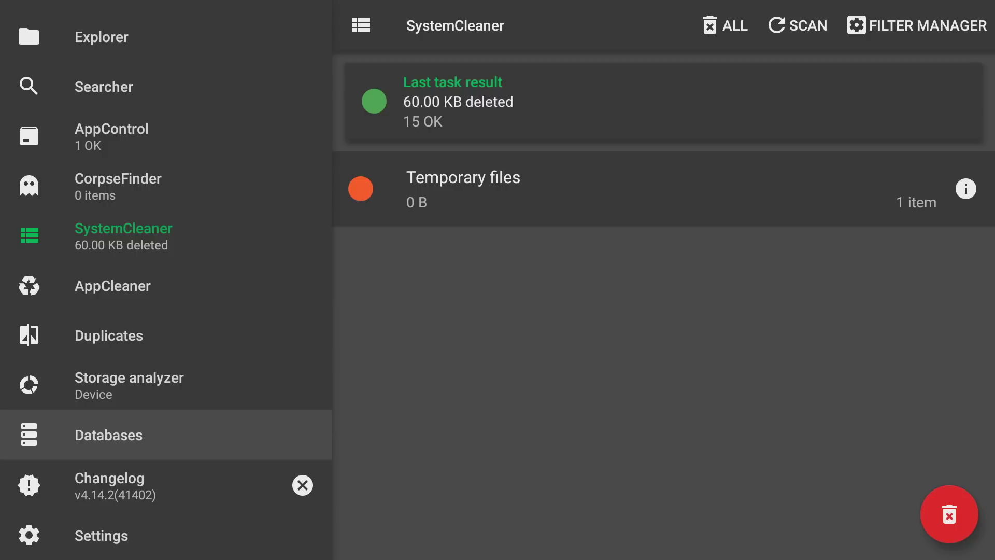
- Open AppCleaner and scan apps for deletable cache files
{"action": "key", "text": "Up"}
{"action": "key", "text": "Up"}
{"action": "key", "text": "Up"}
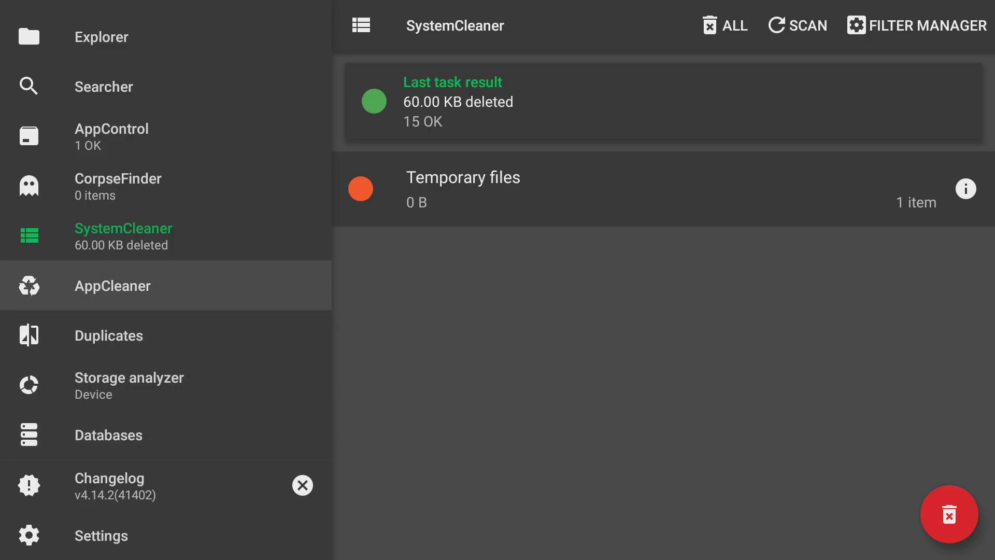
{"action": "key", "text": "Return"}
{"action": "key", "text": "Right"}
{"action": "key", "text": "Right"}
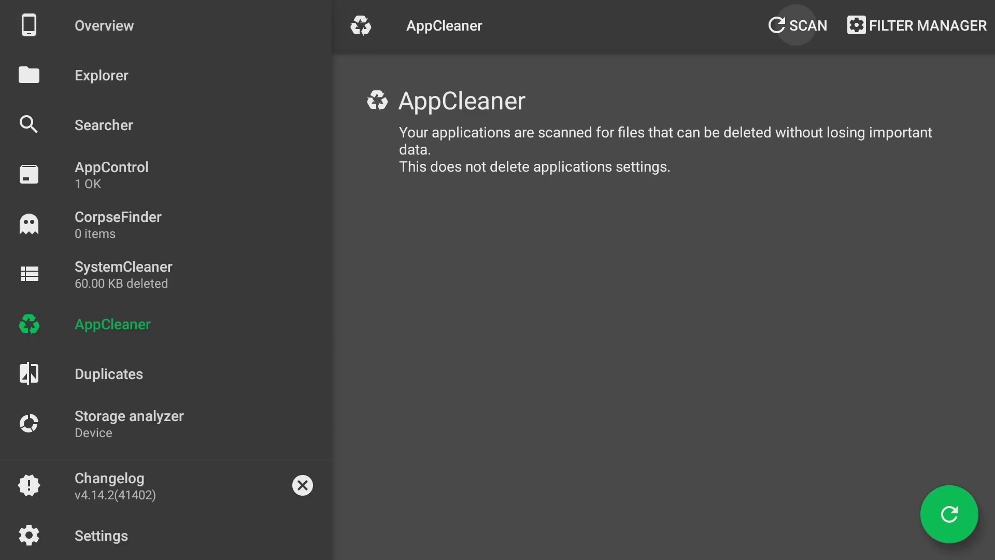
{"action": "key", "text": "Right"}
{"action": "key", "text": "Left"}
{"action": "key", "text": "Return"}
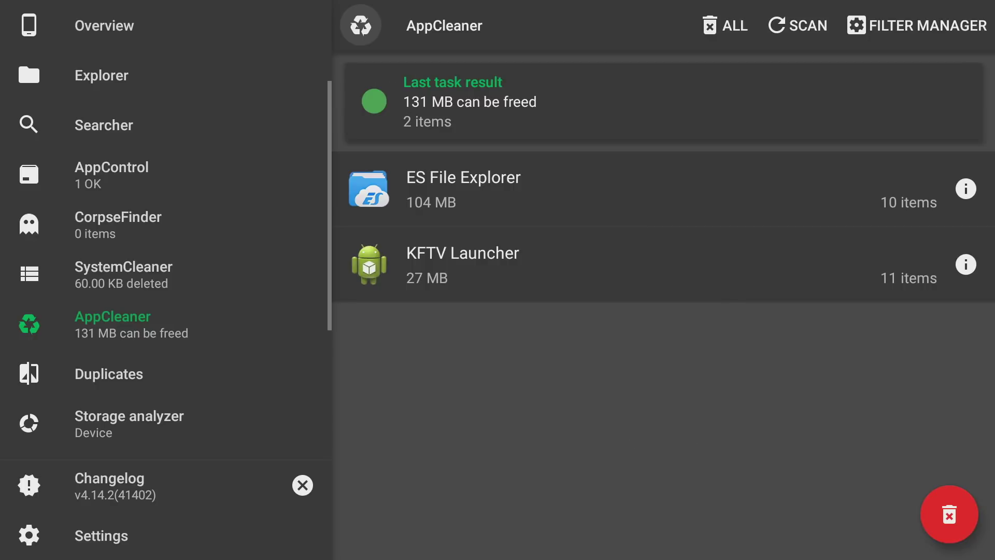
- Delete ES File Explorer's cache, freeing 104 MB
{"action": "key", "text": "Left"}
{"action": "key", "text": "Down"}
{"action": "key", "text": "Down"}
{"action": "key", "text": "Right"}
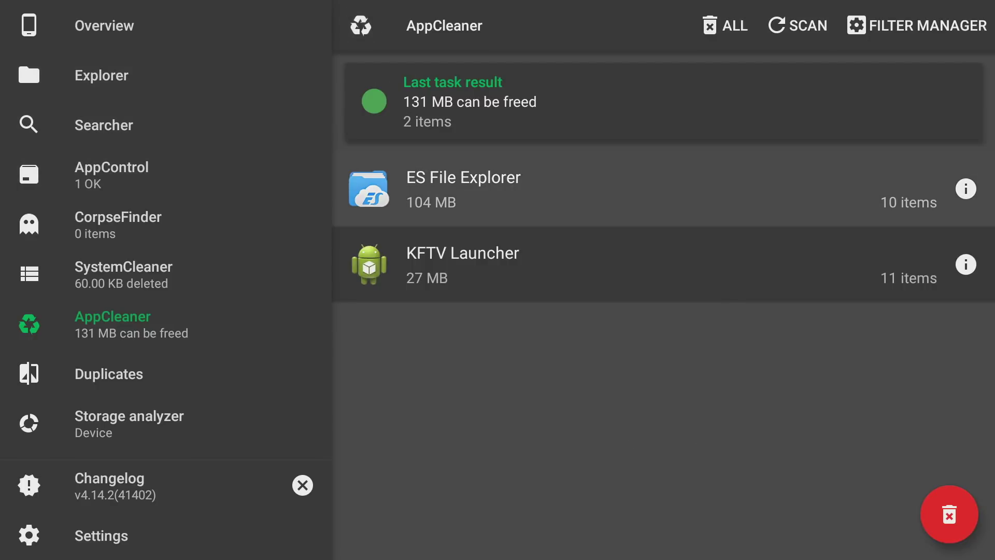
{"action": "key", "text": "Return"}
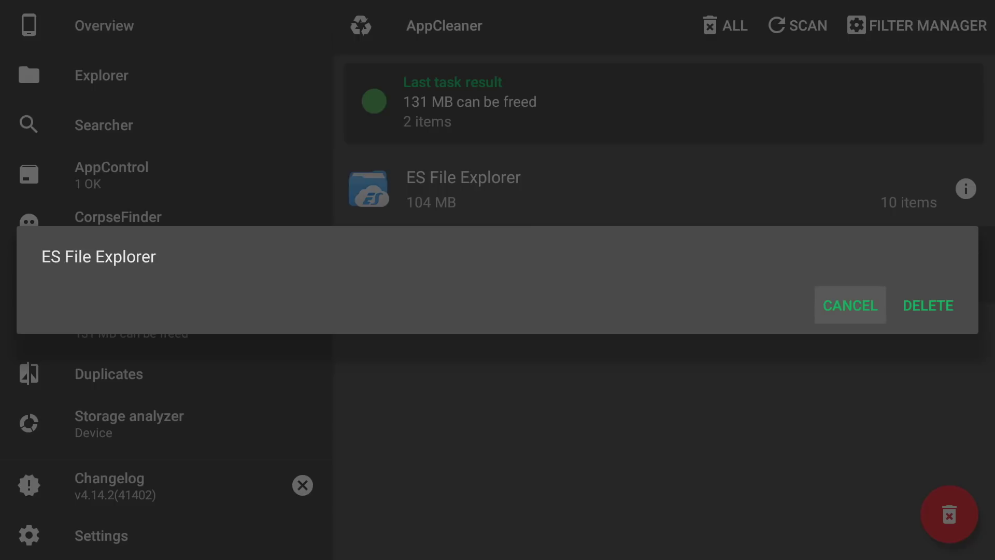
{"action": "key", "text": "Right"}
{"action": "key", "text": "Return"}
- Keep the KFTV Launcher cache by cancelling its deletion
{"action": "key", "text": "Left"}
{"action": "key", "text": "Down"}
{"action": "key", "text": "Down"}
{"action": "key", "text": "Down"}
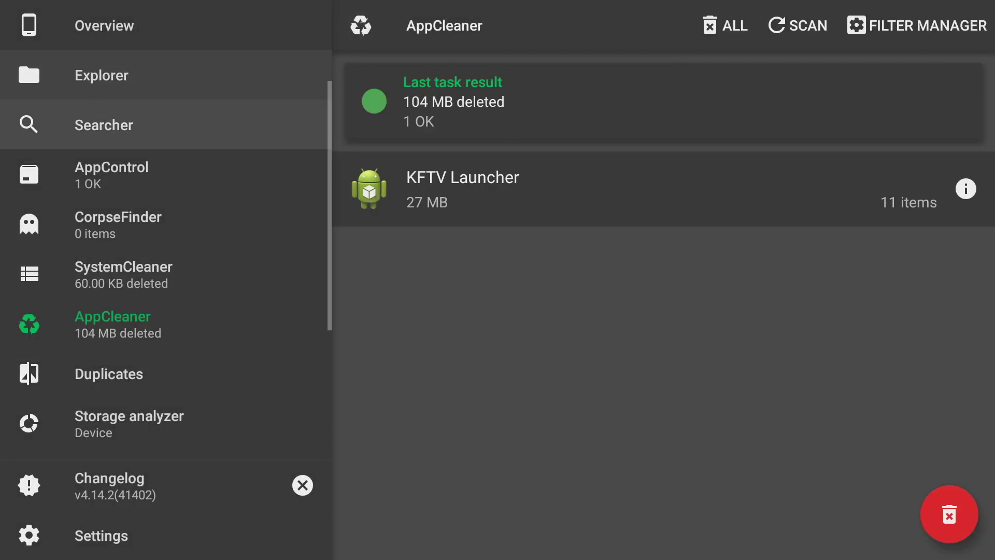
{"action": "key", "text": "Right"}
{"action": "key", "text": "Return"}
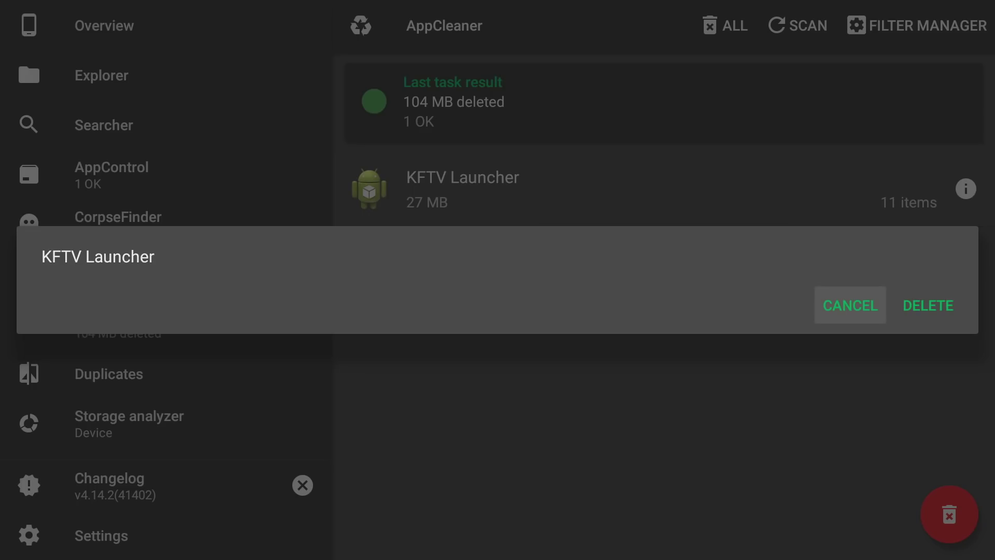
{"action": "key", "text": "Return"}
- Open the Duplicates tool from the drawer
{"action": "key", "text": "Left"}
{"action": "key", "text": "Down"}
{"action": "key", "text": "Down"}
{"action": "key", "text": "Down"}
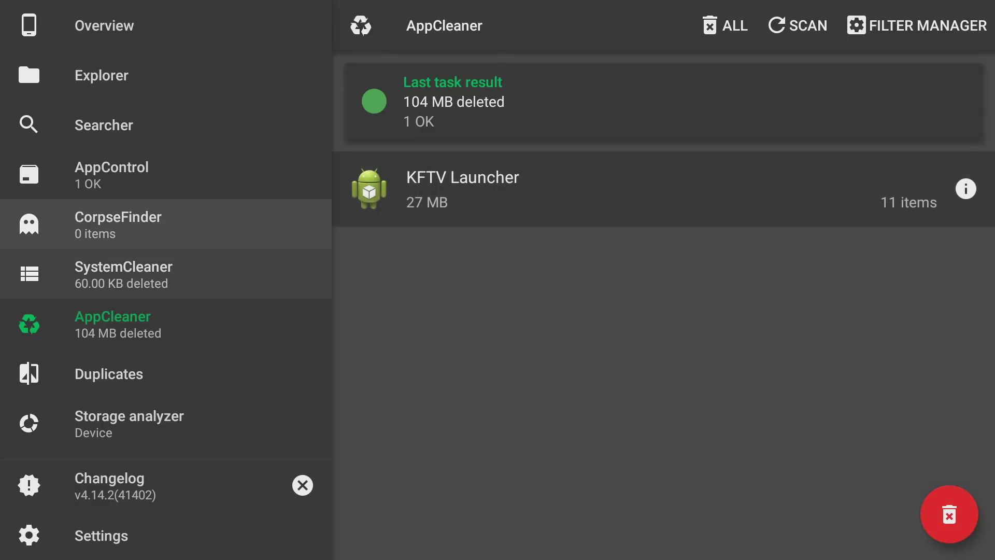
{"action": "key", "text": "Return"}
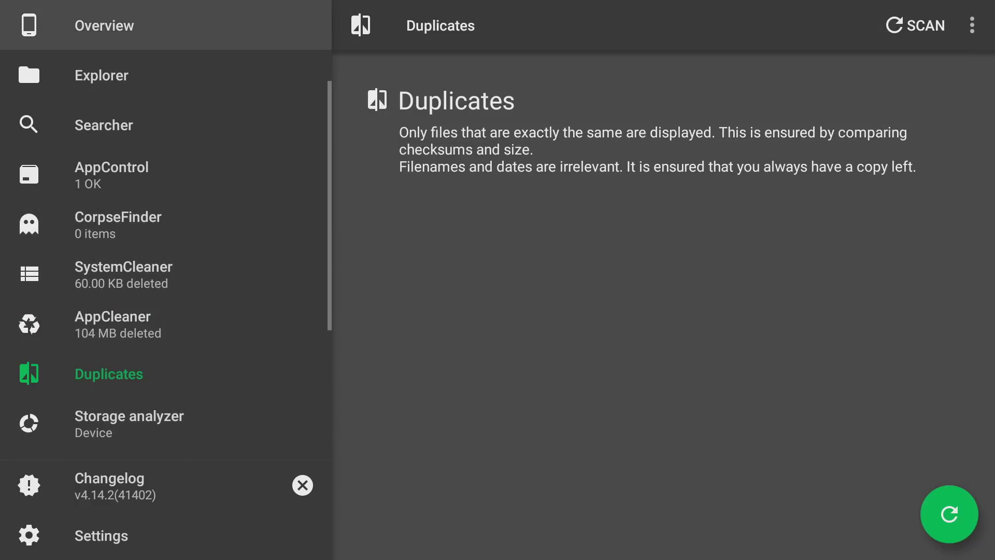
- Run a duplicate-file scan, finding 0 items with 0 B to free
{"action": "key", "text": "Right"}
{"action": "key", "text": "Right"}
{"action": "key", "text": "Left"}
{"action": "key", "text": "Return"}
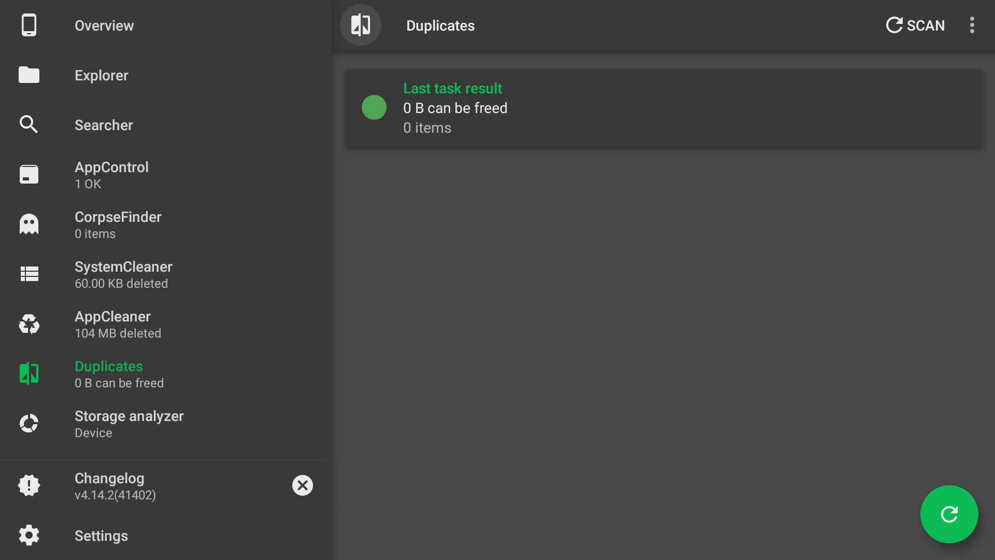
{"action": "key", "text": "Down"}
{"action": "key", "text": "Down"}
{"action": "key", "text": "Down"}
{"action": "key", "text": "Down"}
{"action": "key", "text": "Down"}
{"action": "key", "text": "Down"}
{"action": "key", "text": "Down"}
{"action": "key", "text": "Down"}
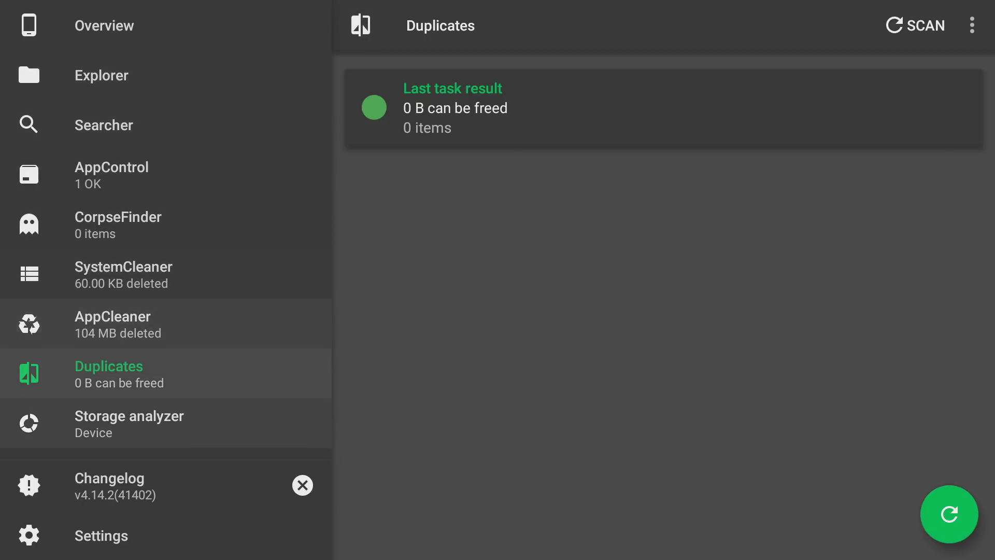
{"action": "key", "text": "Down"}
{"action": "key", "text": "Down"}
{"action": "key", "text": "Down"}
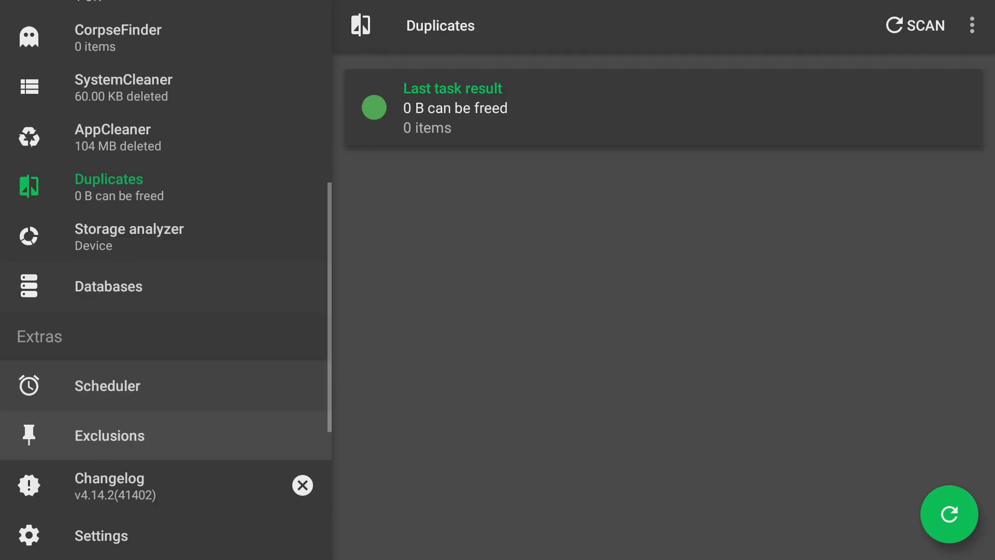
- Open Statistics under Extras, charting AppCleaner at 279 MB (98.1%) with 30-item history
{"action": "key", "text": "Up"}
{"action": "key", "text": "Up"}
{"action": "key", "text": "Down"}
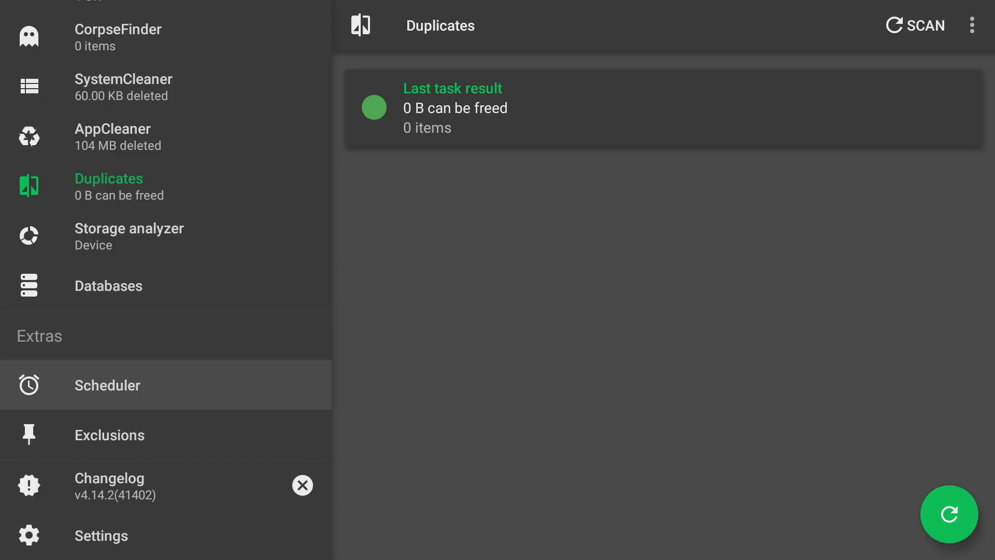
{"action": "key", "text": "Down"}
{"action": "key", "text": "Down"}
{"action": "key", "text": "Down"}
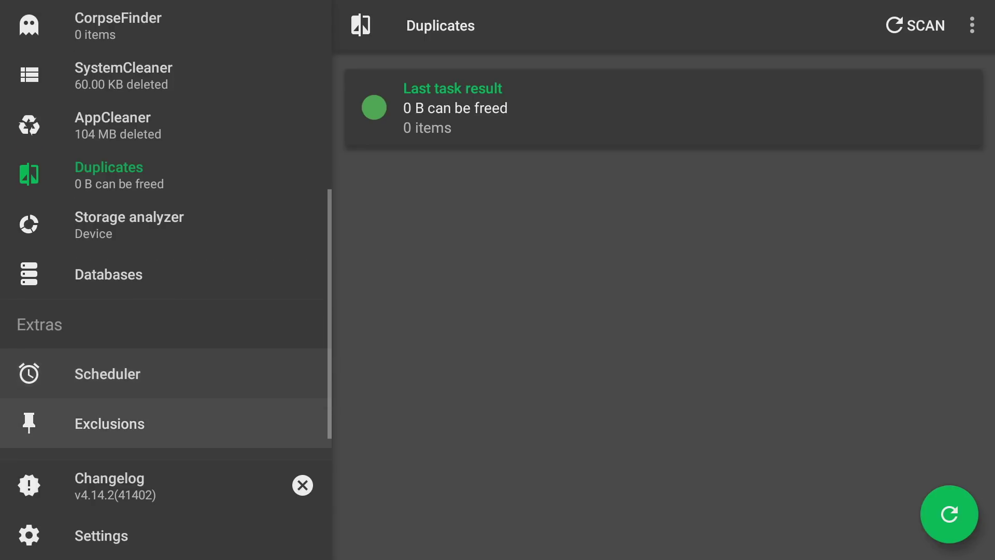
{"action": "key", "text": "Up"}
{"action": "key", "text": "Up"}
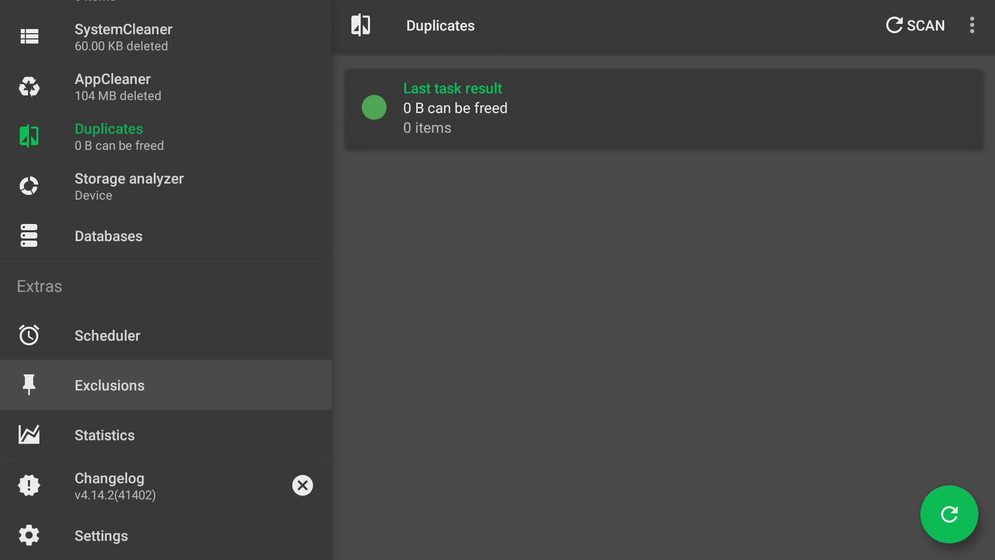
{"action": "key", "text": "Down"}
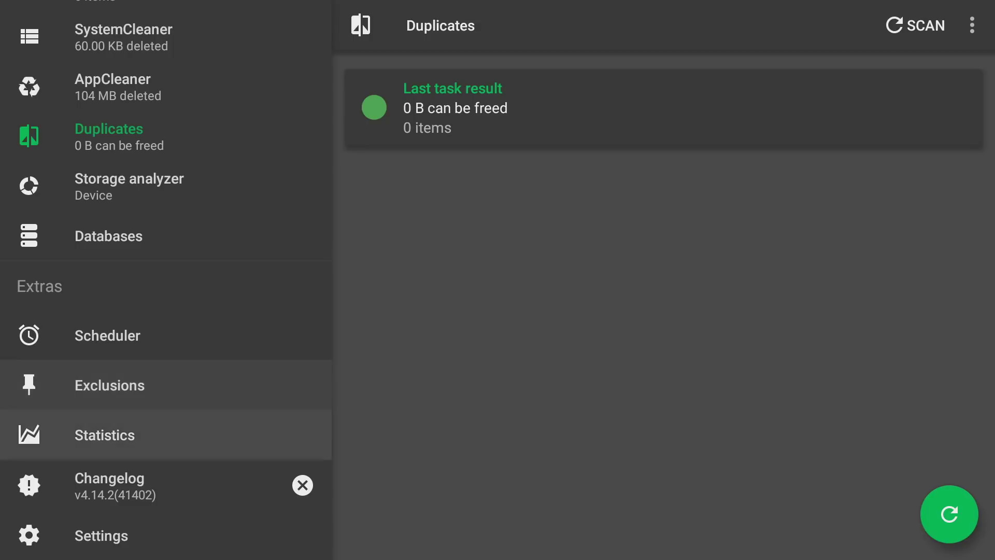
{"action": "key", "text": "Return"}
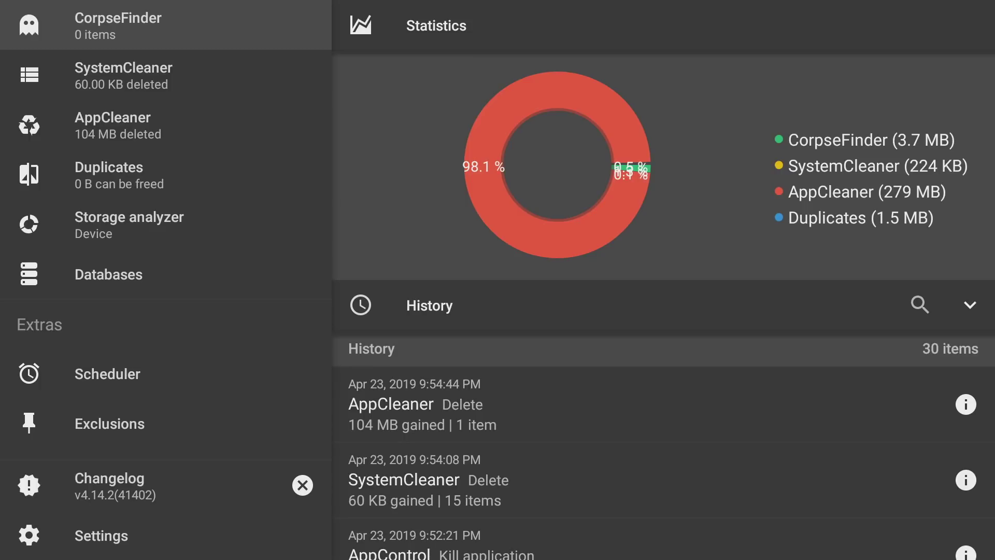
{"action": "key", "text": "Down"}
{"action": "key", "text": "Down"}
{"action": "key", "text": "Down"}
{"action": "key", "text": "Down"}
{"action": "key", "text": "Down"}
{"action": "key", "text": "Down"}
{"action": "key", "text": "Down"}
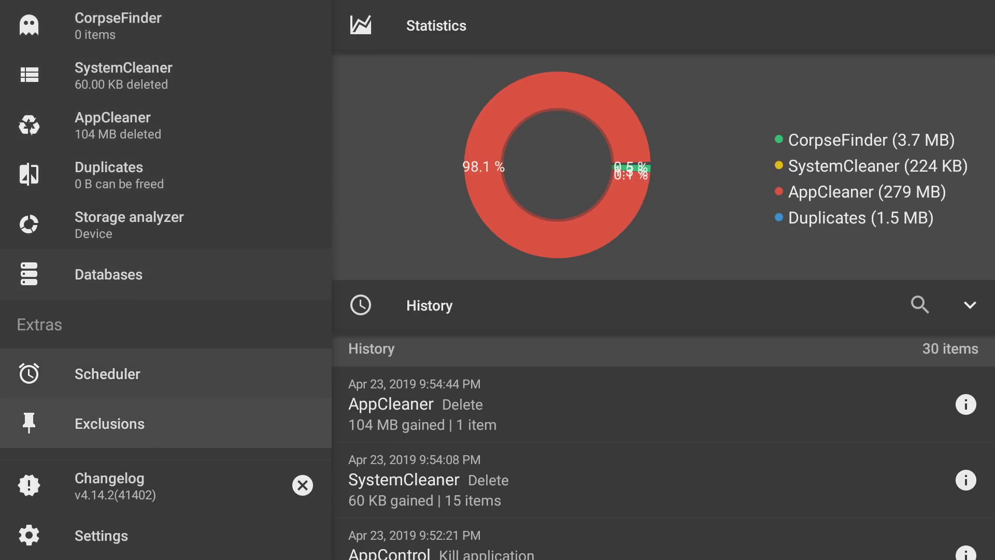
{"action": "key", "text": "Right"}
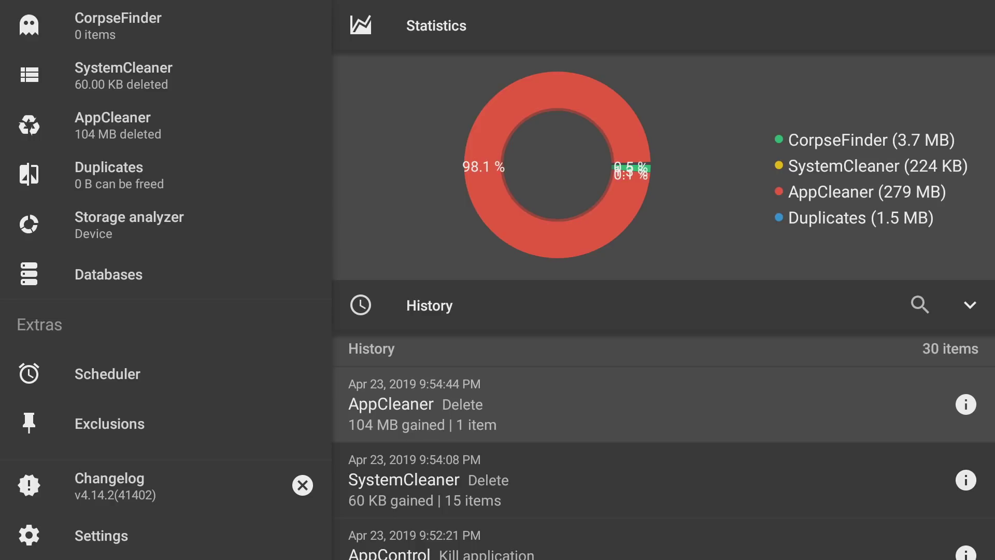
{"action": "key", "text": "Down"}
{"action": "key", "text": "Down"}
{"action": "key", "text": "Down"}
{"action": "key", "text": "Down"}
{"action": "key", "text": "Down"}
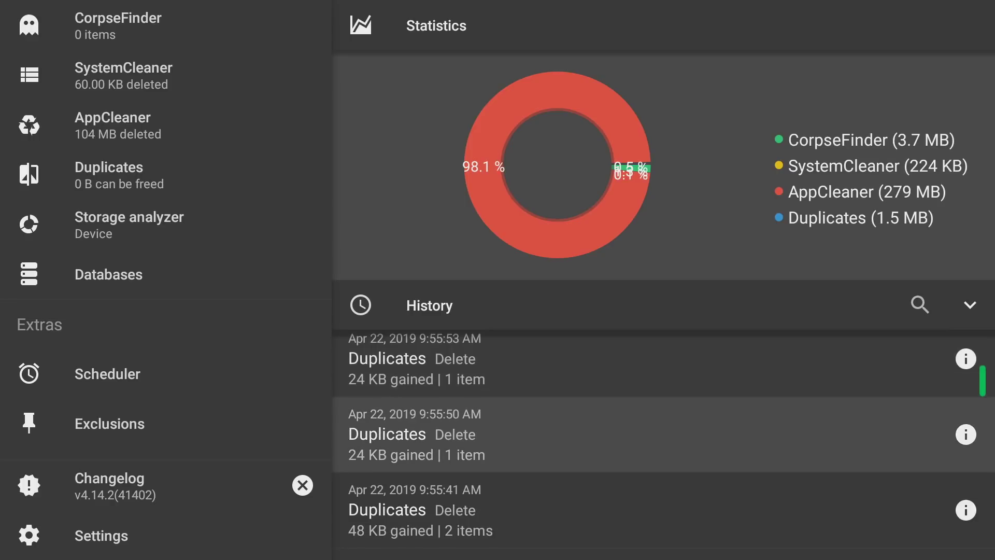
{"action": "key", "text": "Down"}
{"action": "key", "text": "Up"}
{"action": "key", "text": "Up"}
{"action": "key", "text": "Up"}
{"action": "key", "text": "Up"}
{"action": "key", "text": "Up"}
{"action": "key", "text": "Up"}
{"action": "key", "text": "Up"}
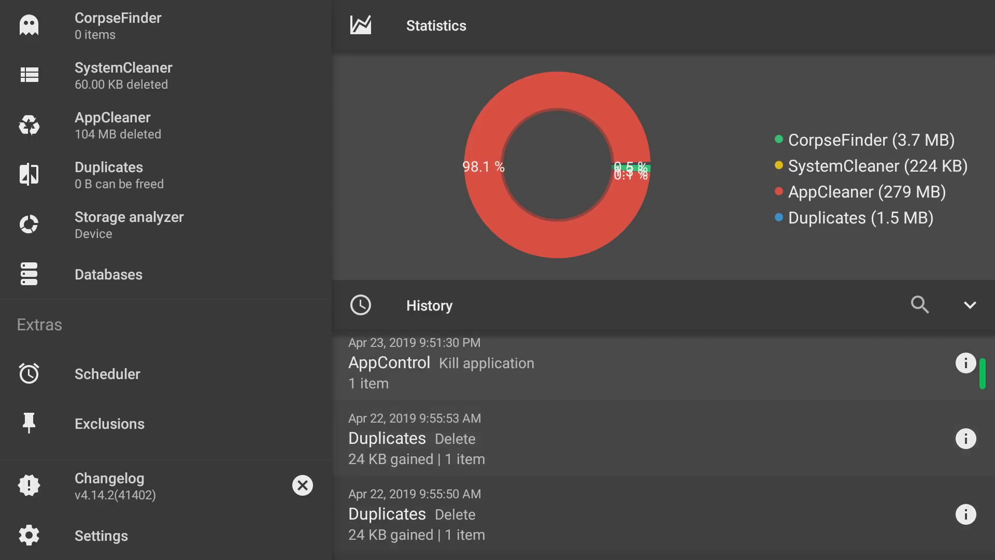
{"action": "key", "text": "Left"}
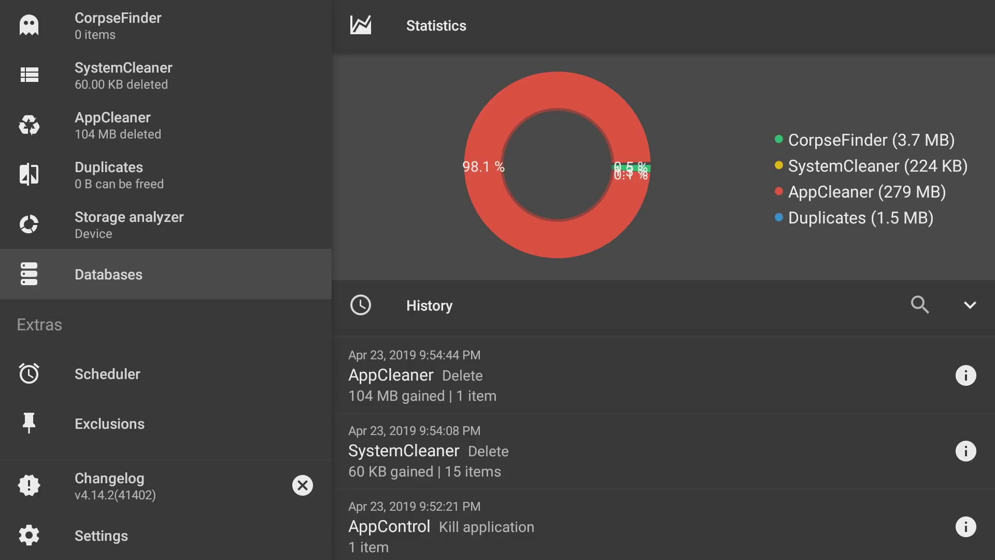
{"action": "key", "text": "Up"}
{"action": "key", "text": "Up"}
{"action": "key", "text": "Up"}
{"action": "key", "text": "Up"}
{"action": "key", "text": "Up"}
{"action": "key", "text": "Up"}
{"action": "key", "text": "Up"}
{"action": "key", "text": "Up"}
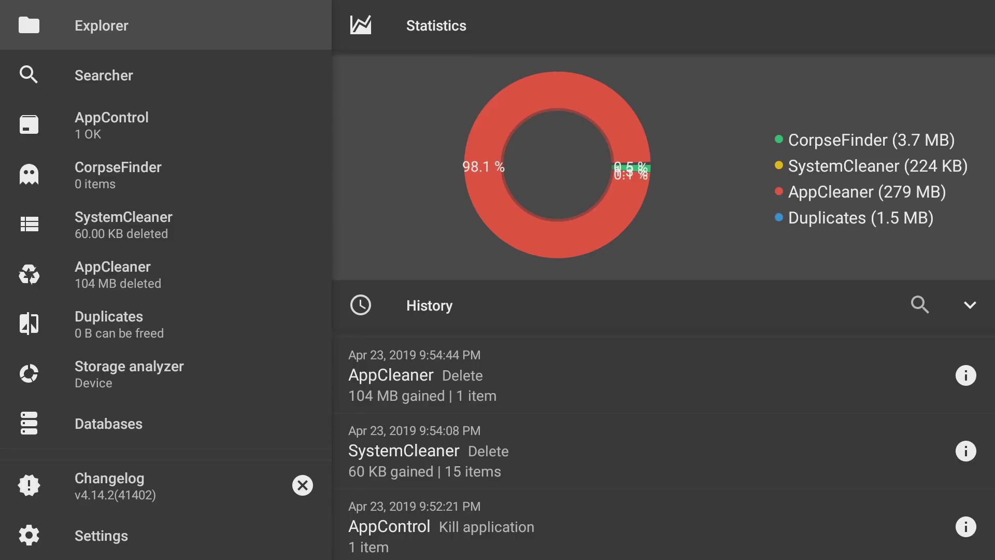
{"action": "key", "text": "Down"}
{"action": "key", "text": "Down"}
{"action": "key", "text": "Down"}
{"action": "key", "text": "Down"}
{"action": "key", "text": "Down"}
{"action": "key", "text": "Down"}
{"action": "key", "text": "Down"}
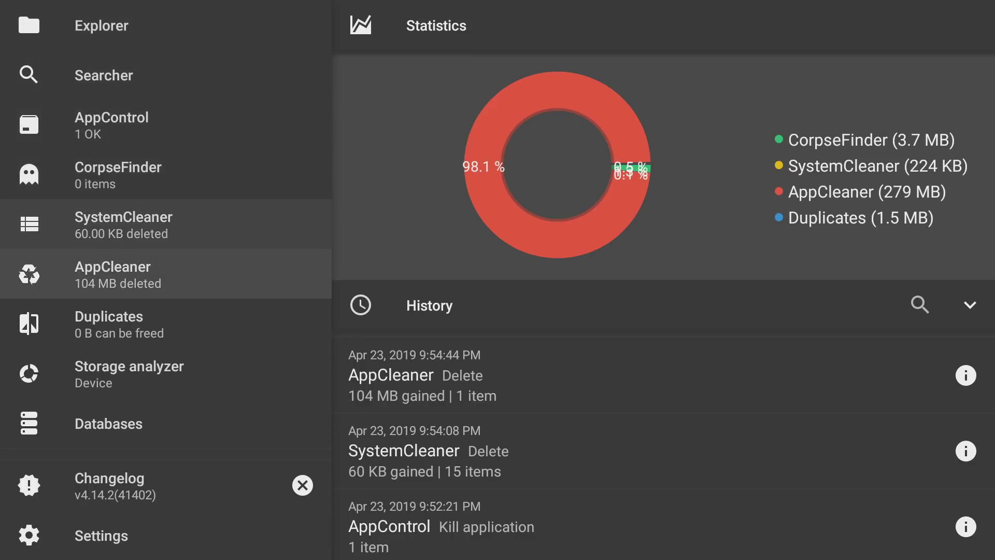
{"action": "key", "text": "Down"}
{"action": "key", "text": "Down"}
{"action": "key", "text": "Down"}
{"action": "key", "text": "Down"}
{"action": "key", "text": "Down"}
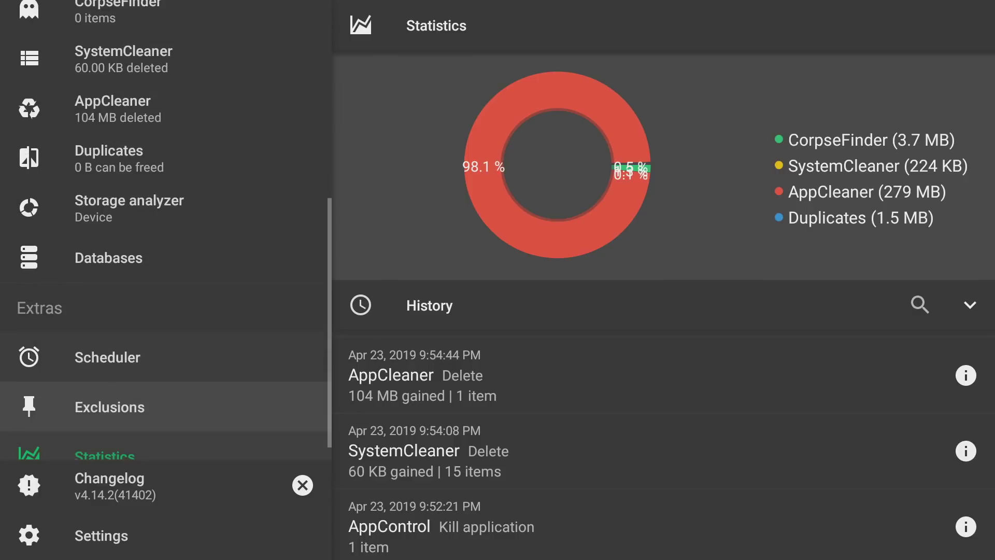
{"action": "key", "text": "Down"}
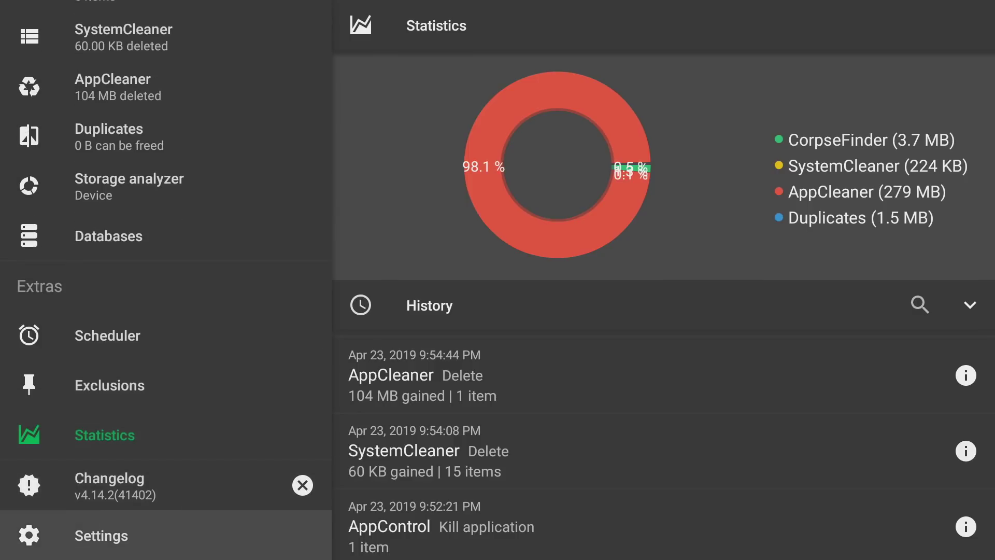